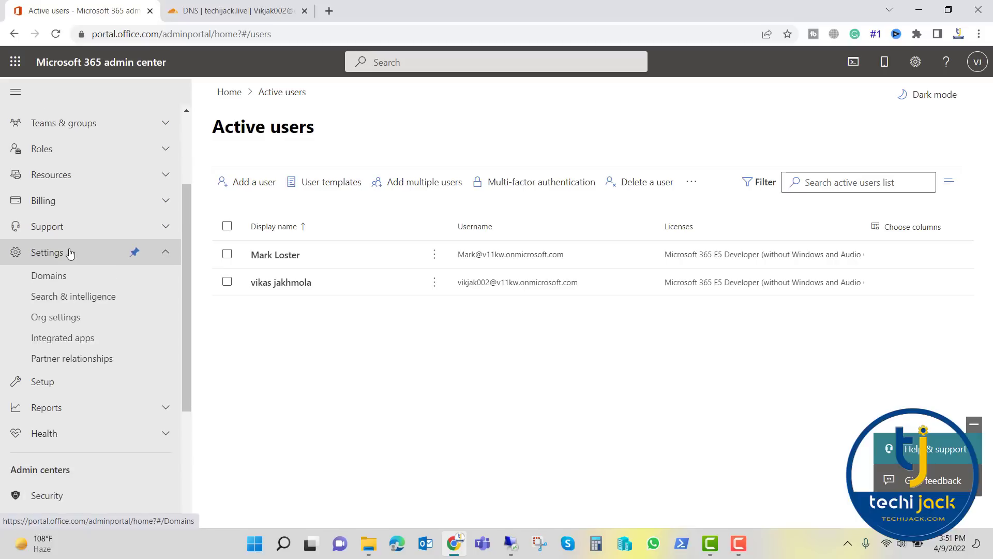
Add the custom domain techijack.live from the Domains page in the admin center settings.
left_click(161, 251)
left_click(50, 277)
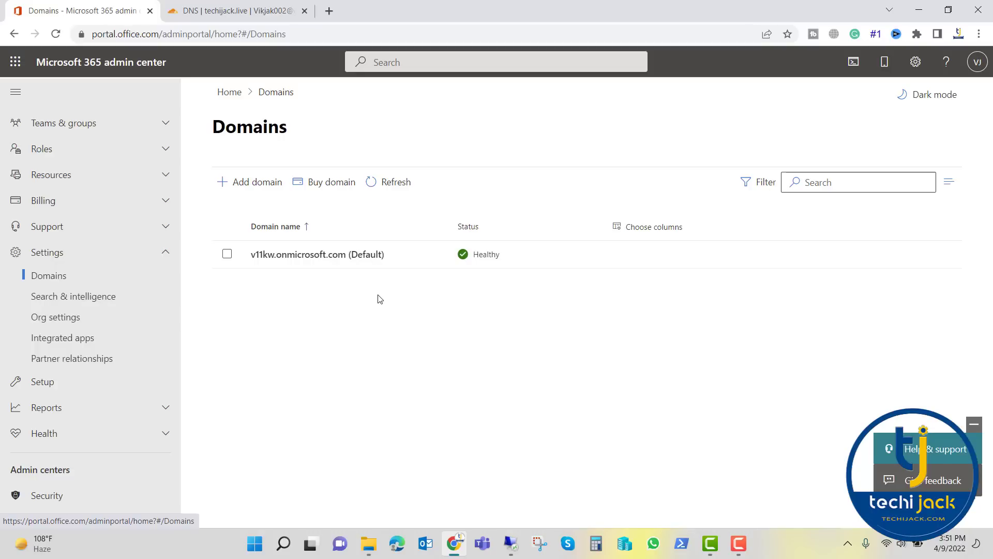
left_click(228, 184)
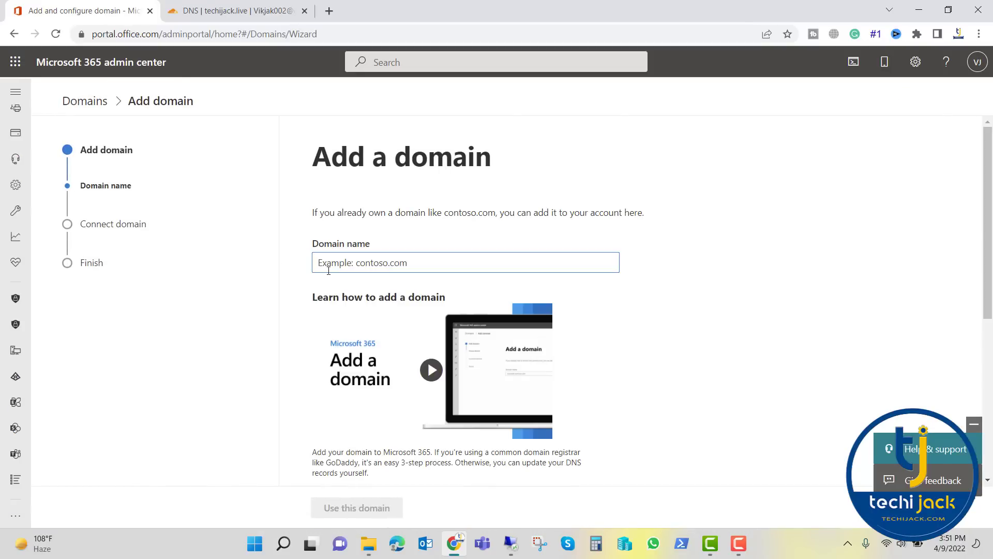
type("techija")
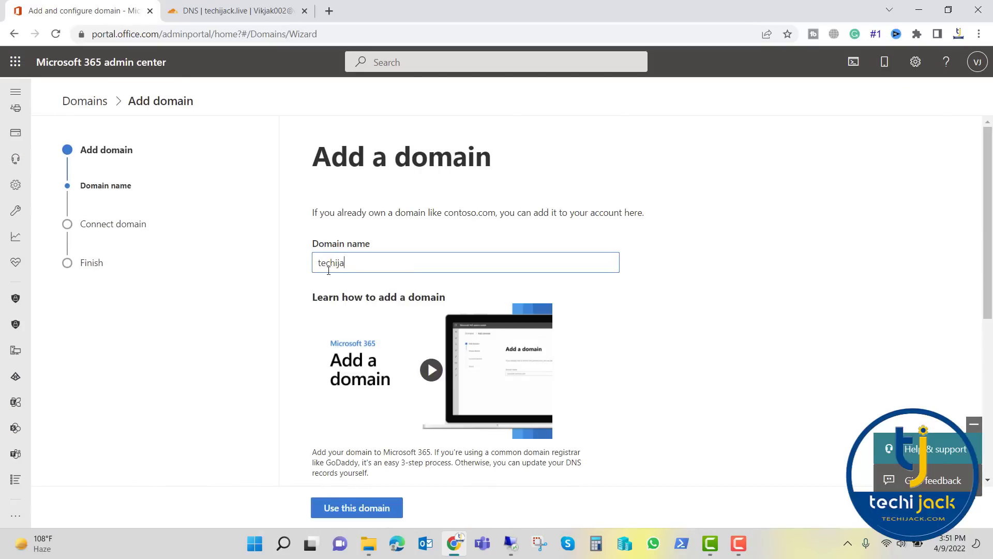
type("ck.live")
scroll(397, 328, "down", 3)
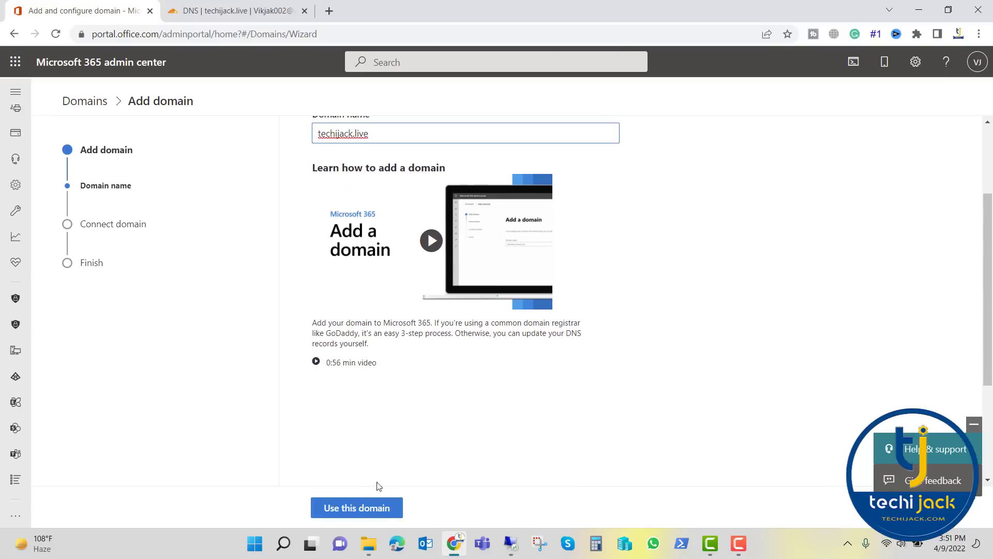
left_click(355, 509)
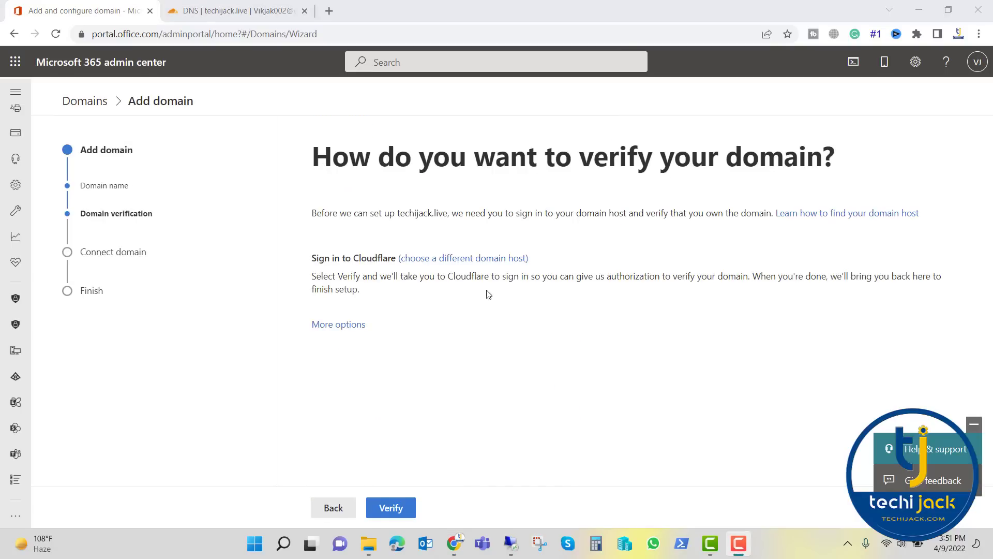
Choose to verify the domain by adding a TXT record to its DNS records, and continue to the record details.
left_click(339, 326)
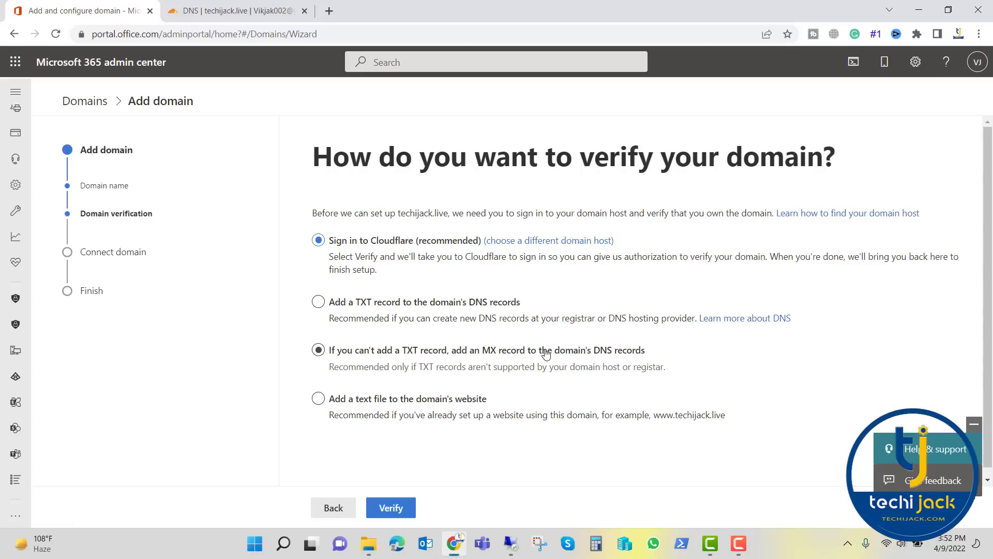
left_click(318, 304)
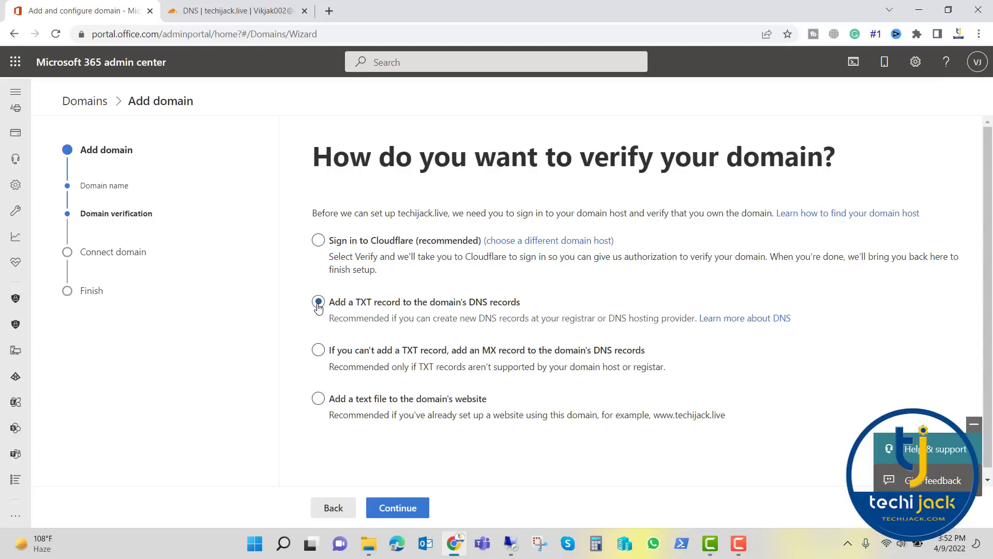
left_click(389, 509)
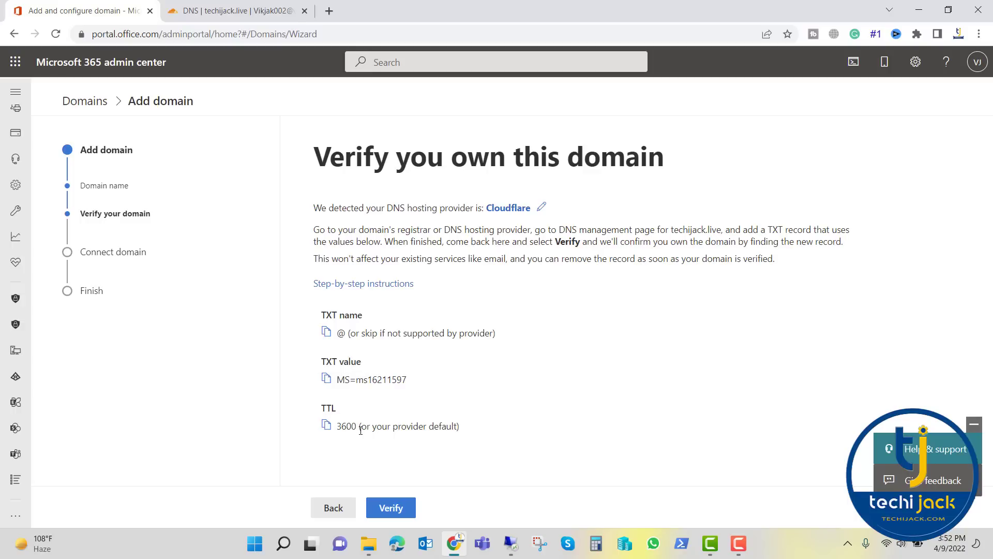
Copy the TXT verification value and start a new TXT record for techijack.live in Cloudflare DNS.
left_click(326, 379)
left_click(223, 12)
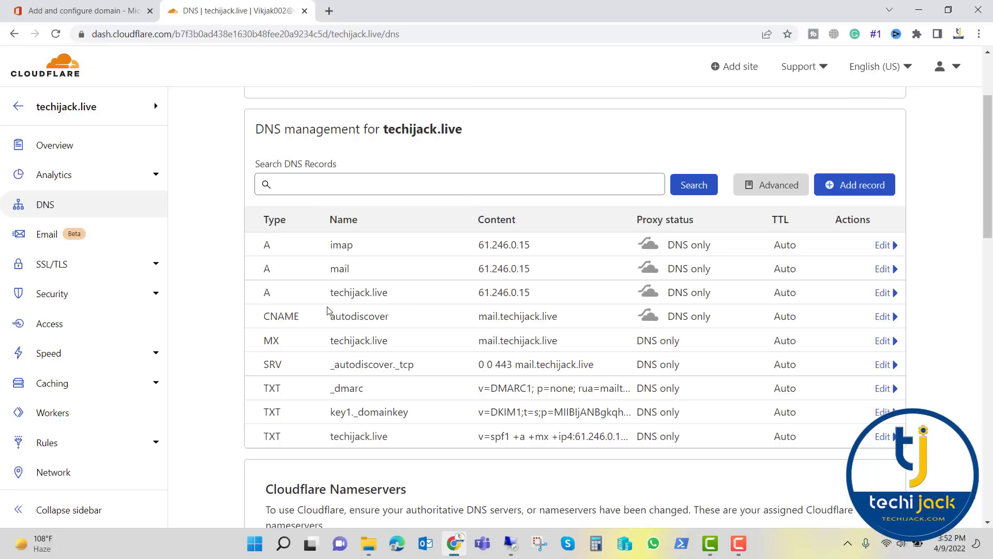
left_click(854, 184)
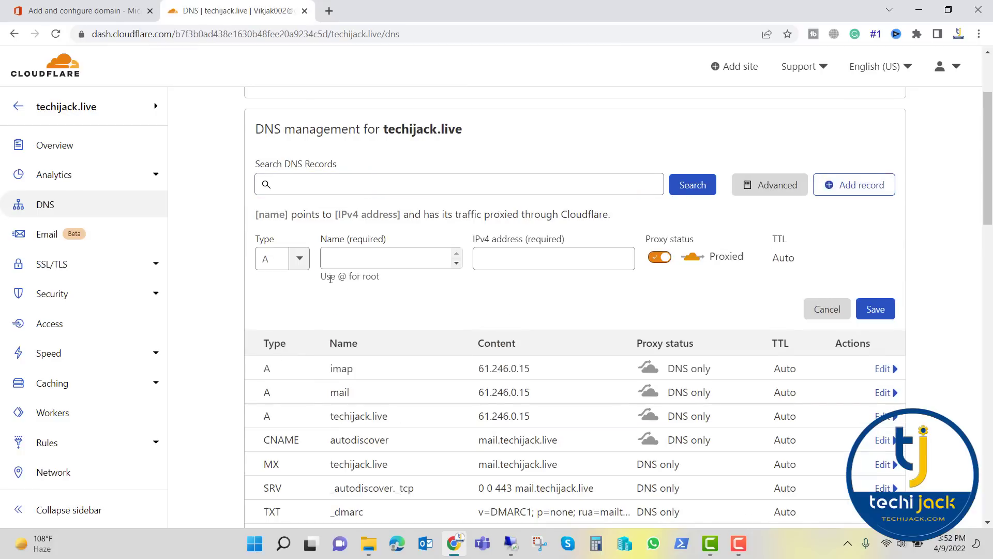
left_click(288, 258)
scroll(284, 355, "down", 3)
left_click(282, 389)
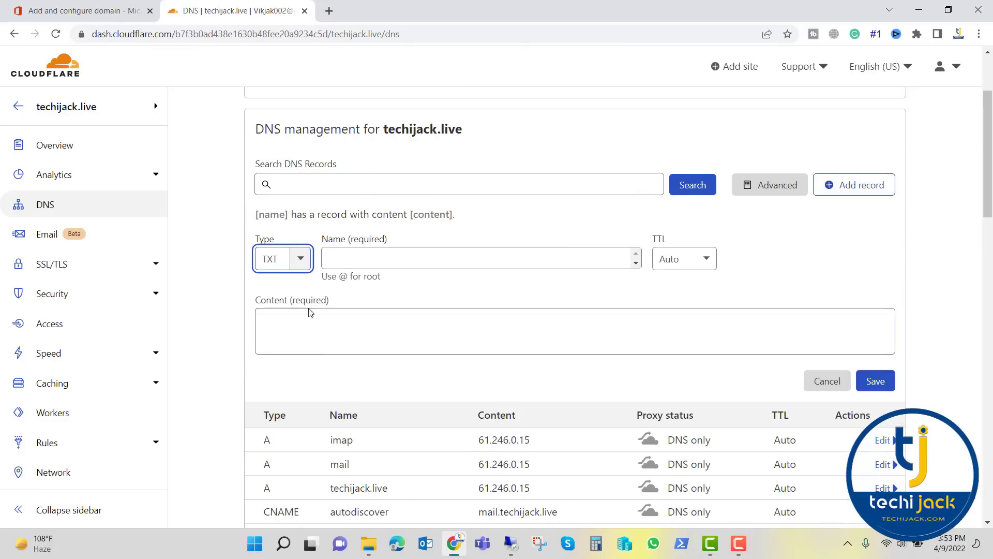
Paste the copied verification value as the TXT record's content, set its name to @, and save the record.
left_click(296, 329)
key("ctrl+v")
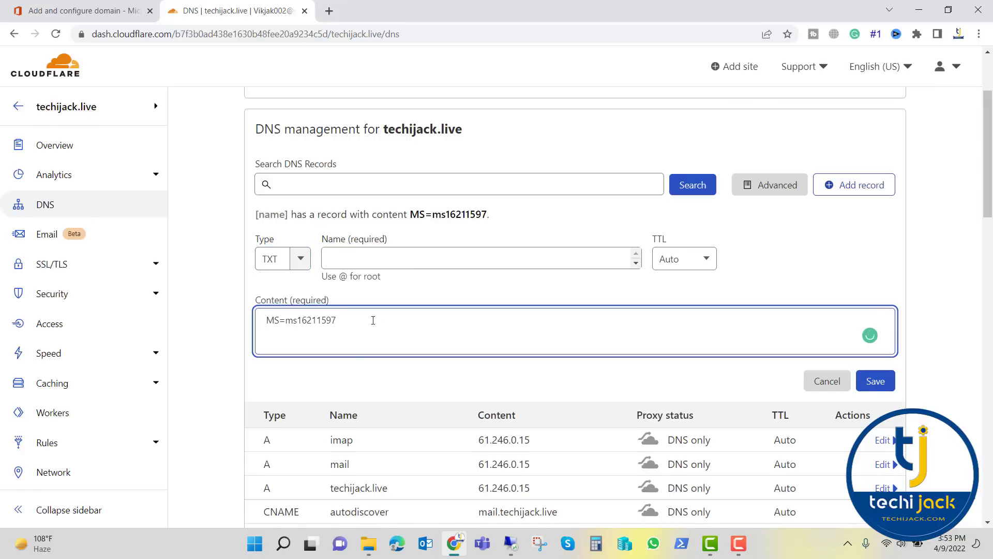
left_click(391, 256)
type("@")
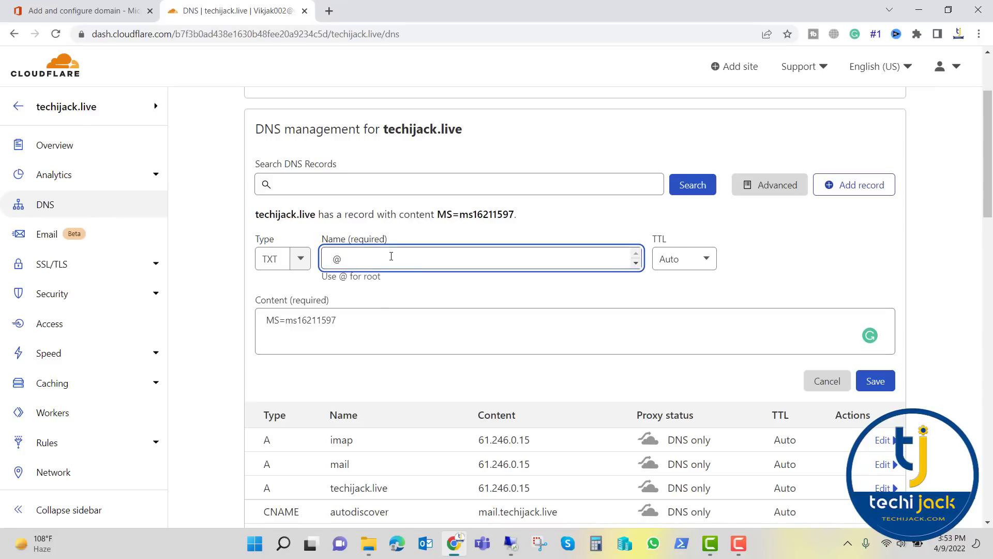
left_click(878, 383)
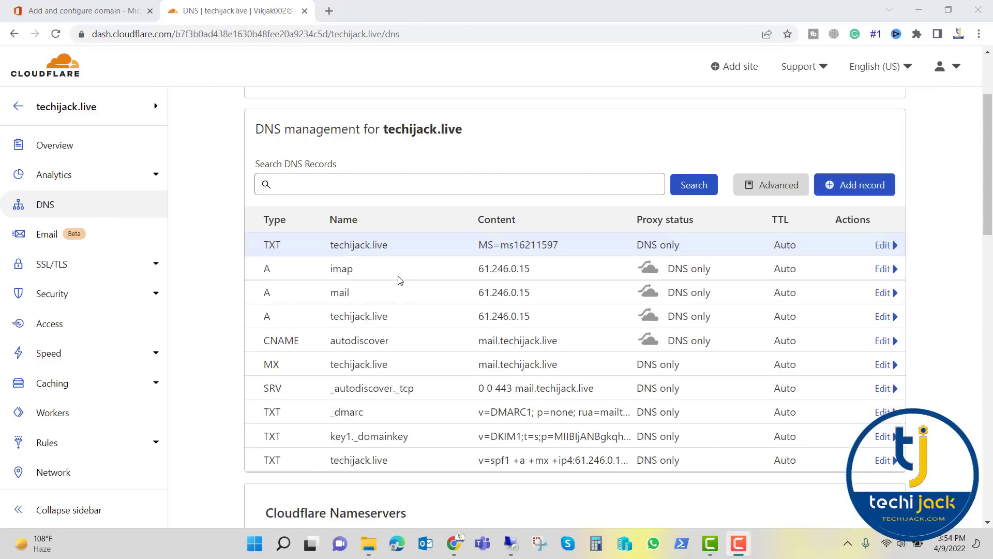
Verify the domain in the Microsoft 365 admin center and choose to add your own DNS records.
left_click(78, 10)
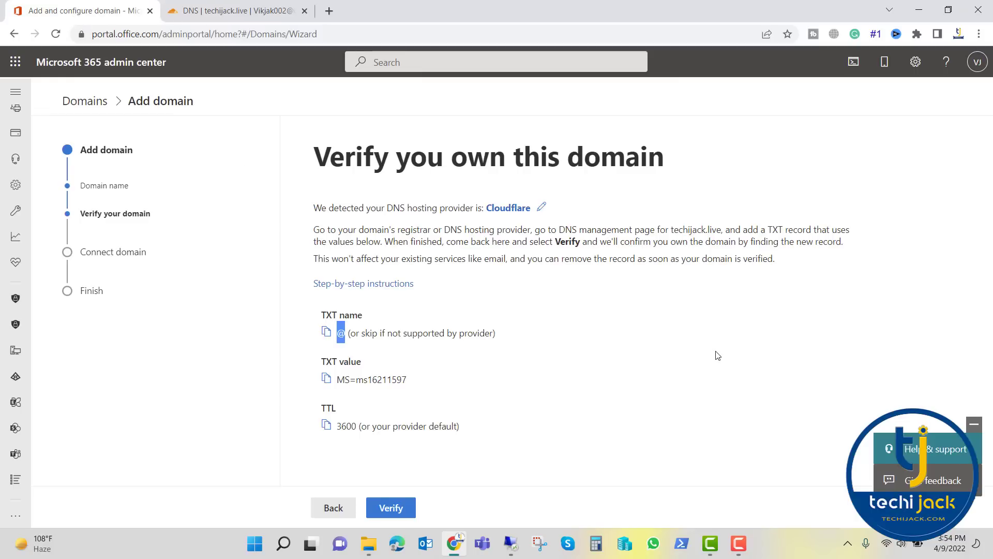
left_click(392, 507)
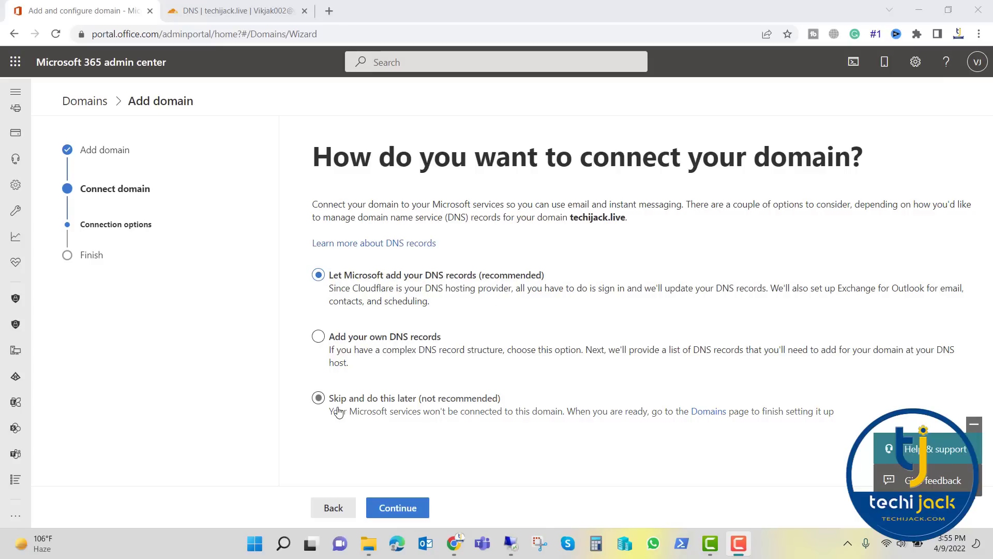
left_click(318, 338)
left_click(395, 511)
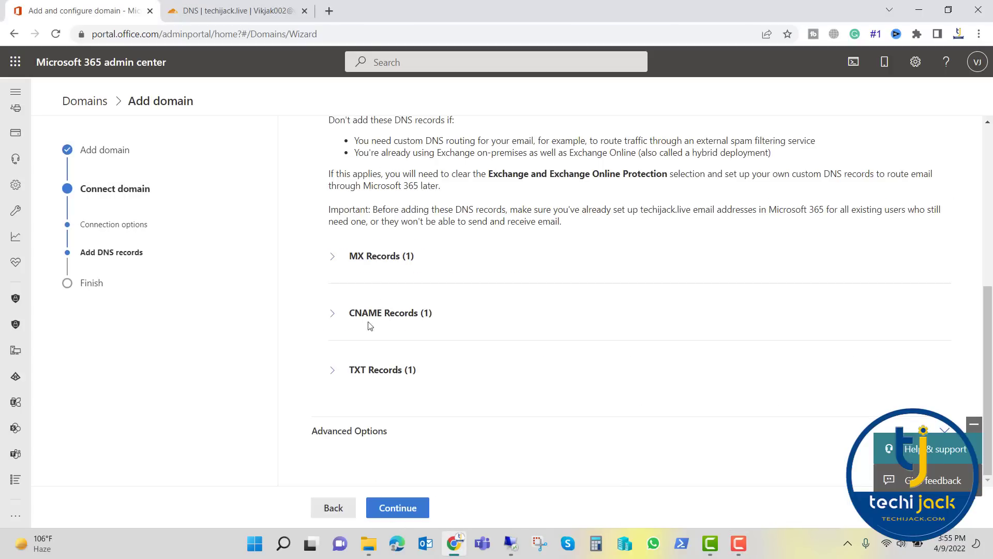
Expand and review the expected MX, CNAME and TXT records for Exchange and Exchange Online Protection.
left_click(334, 256)
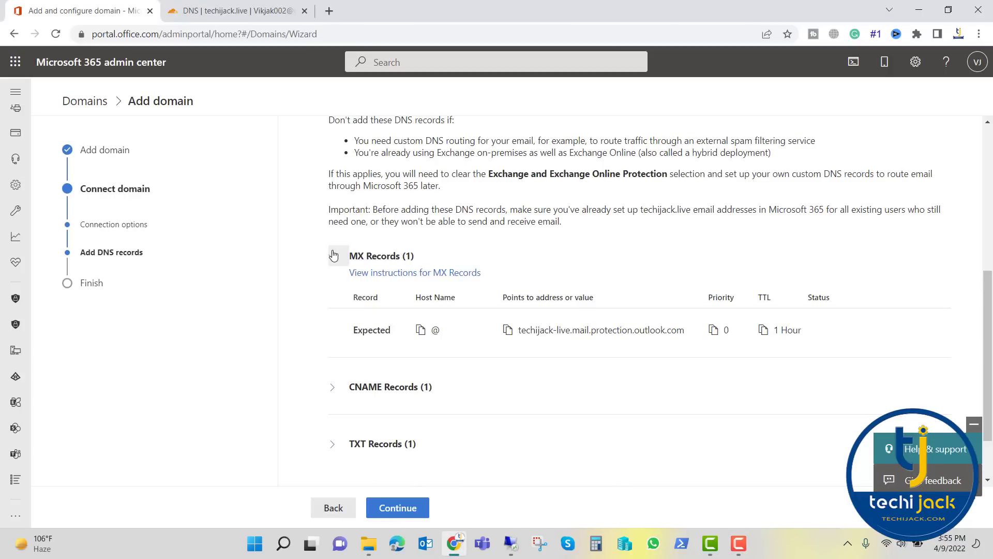
scroll(353, 336, "down", 1)
left_click(334, 323)
scroll(335, 325, "down", 1)
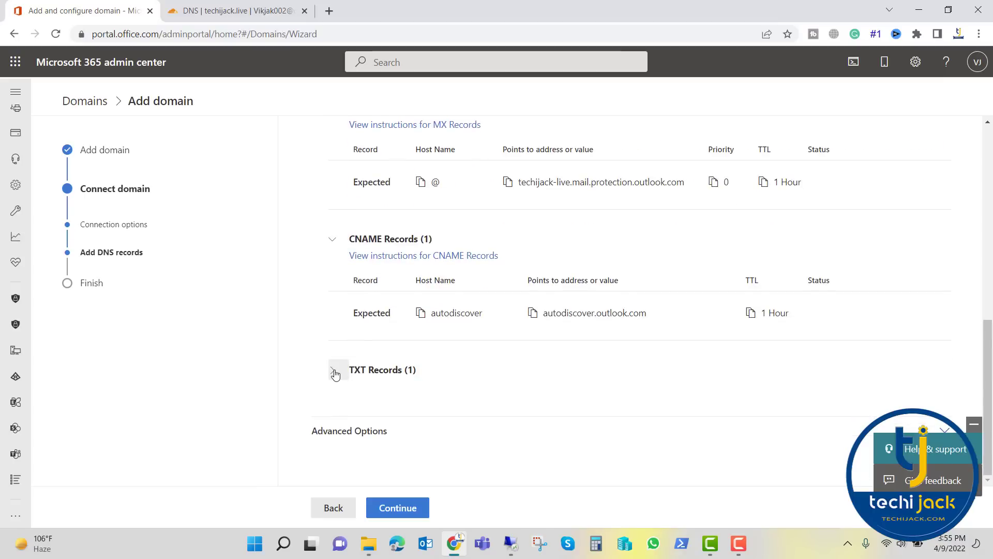
left_click(334, 370)
scroll(335, 373, "down", 1)
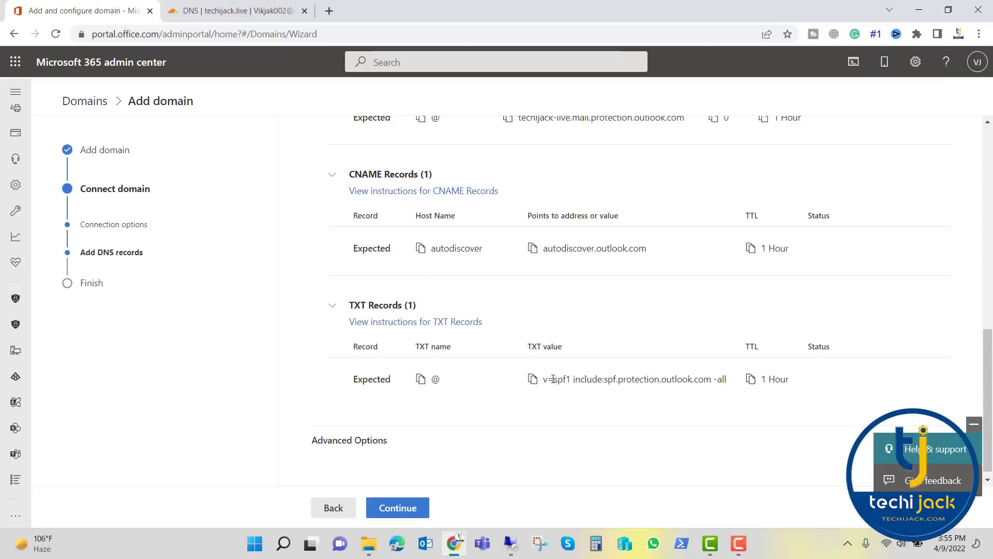
scroll(365, 239, "up", 1)
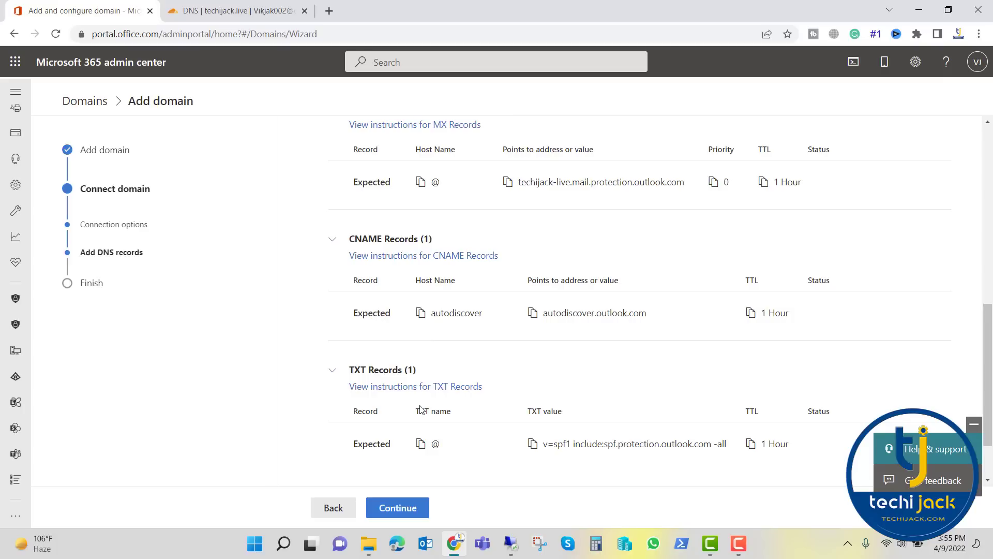
scroll(422, 411, "up", 2)
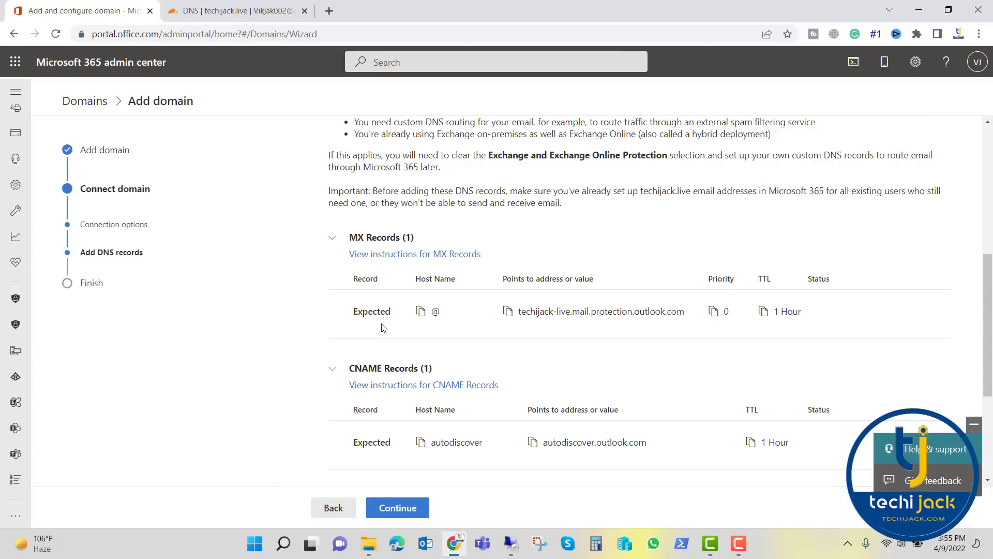
scroll(383, 327, "down", 1)
scroll(436, 326, "down", 3)
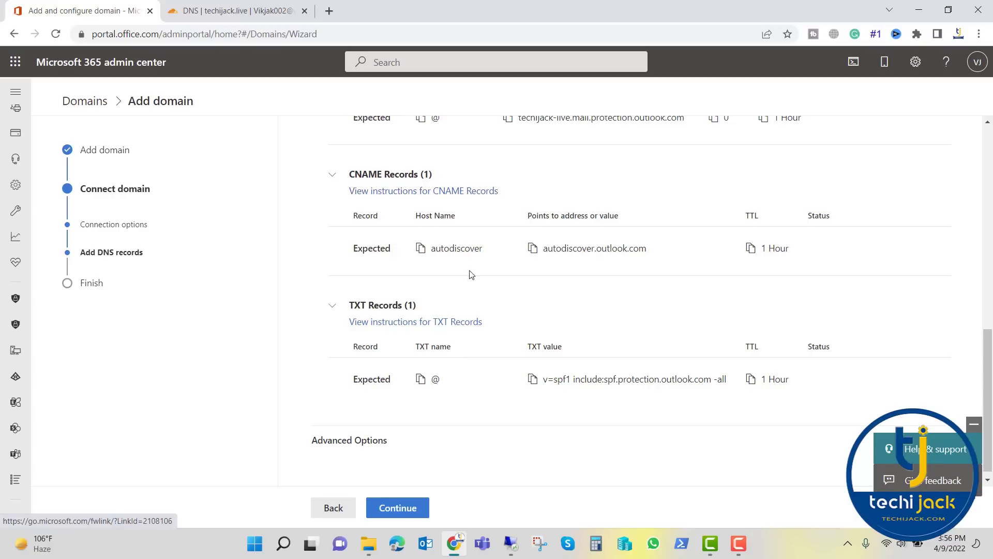
left_click(383, 322)
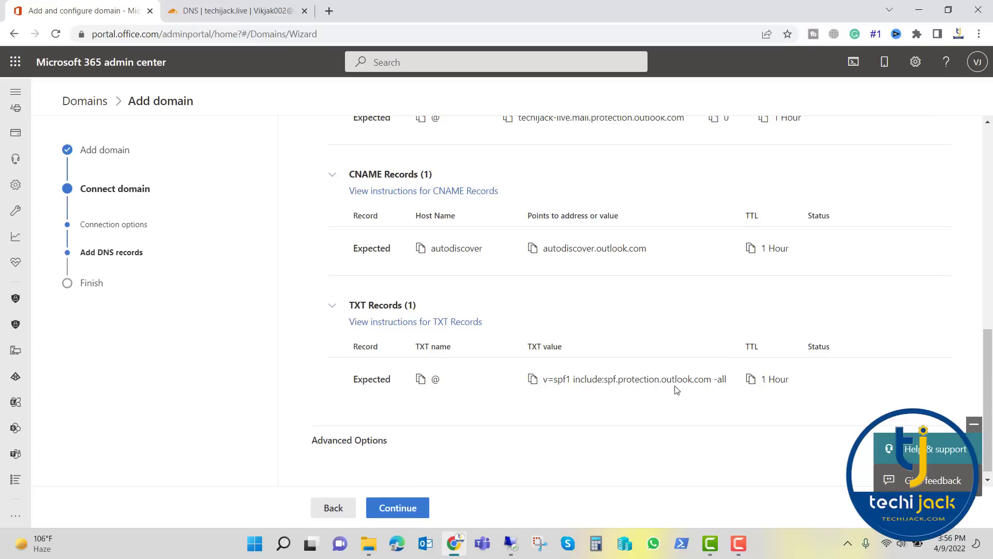
Add include:spf.protection.outlook.com to techijack.live's SPF TXT record in Cloudflare, save it, and submit the DNS records for checking in the admin center.
left_click_drag(711, 380, 572, 380)
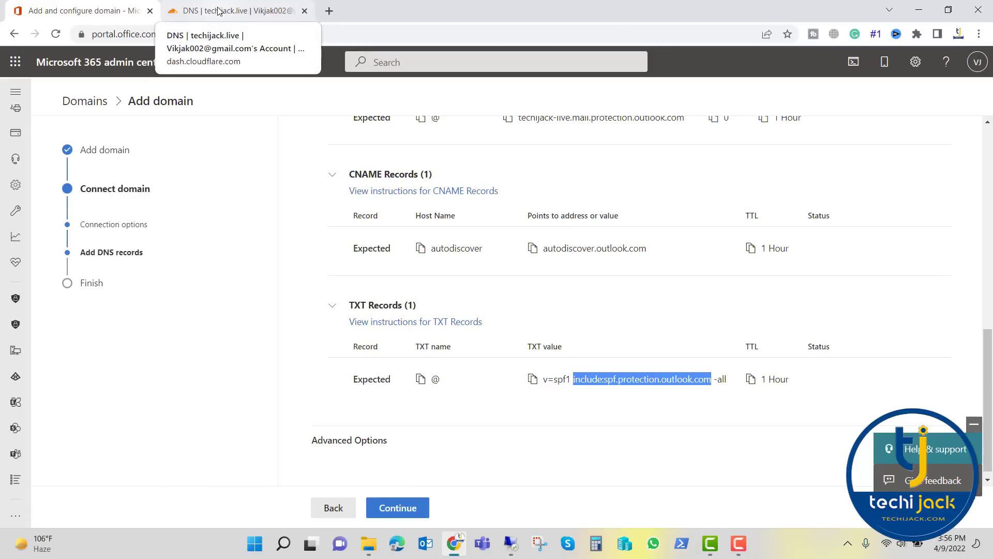
left_click(218, 11)
left_click(872, 439)
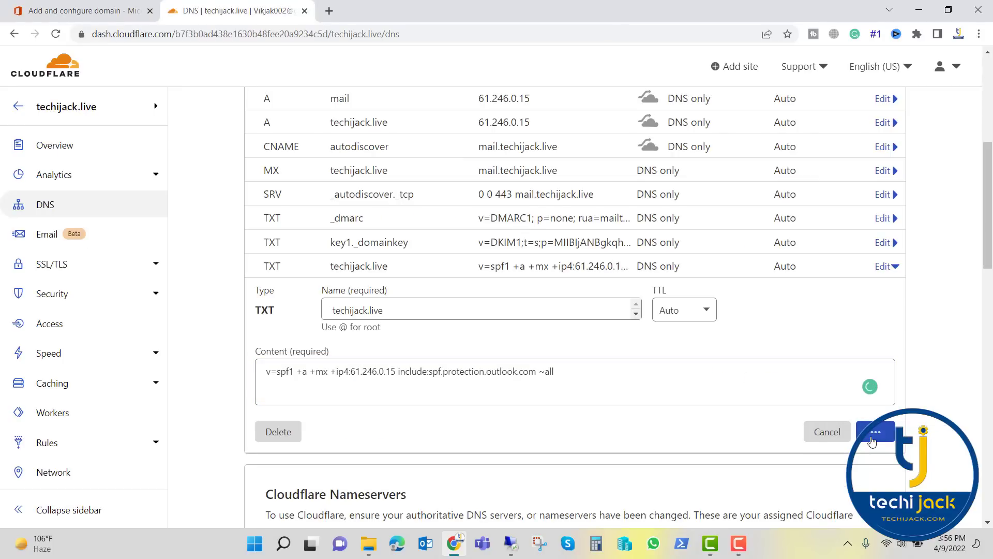
left_click(397, 511)
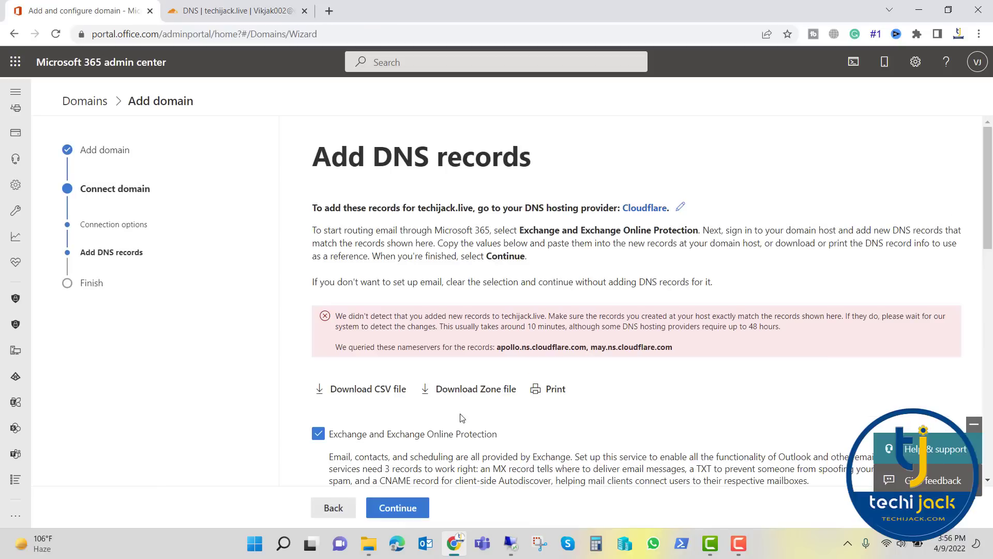
Compare the expected and actual values and the status of the MX, CNAME and TXT records.
scroll(462, 417, "down", 1)
scroll(462, 417, "down", 6)
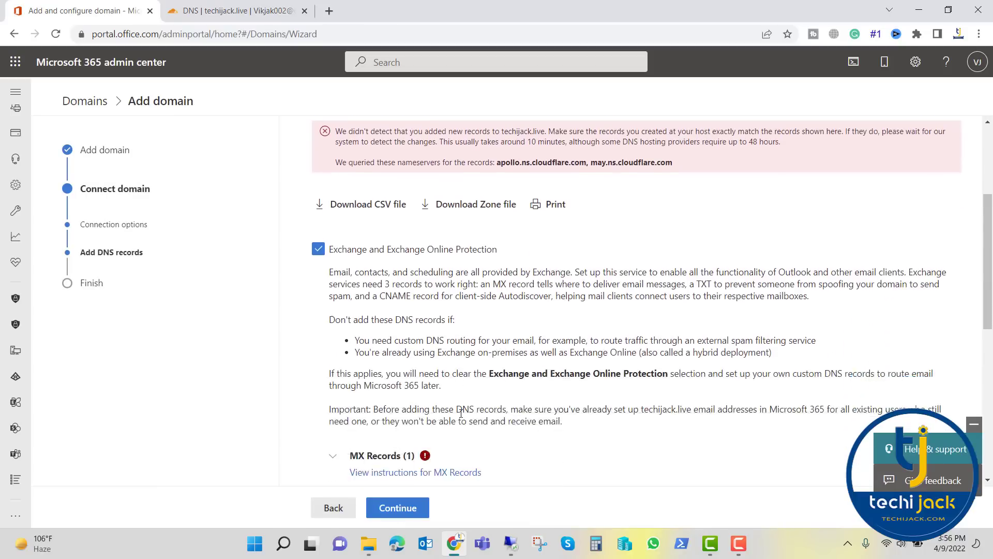
scroll(346, 380, "down", 5)
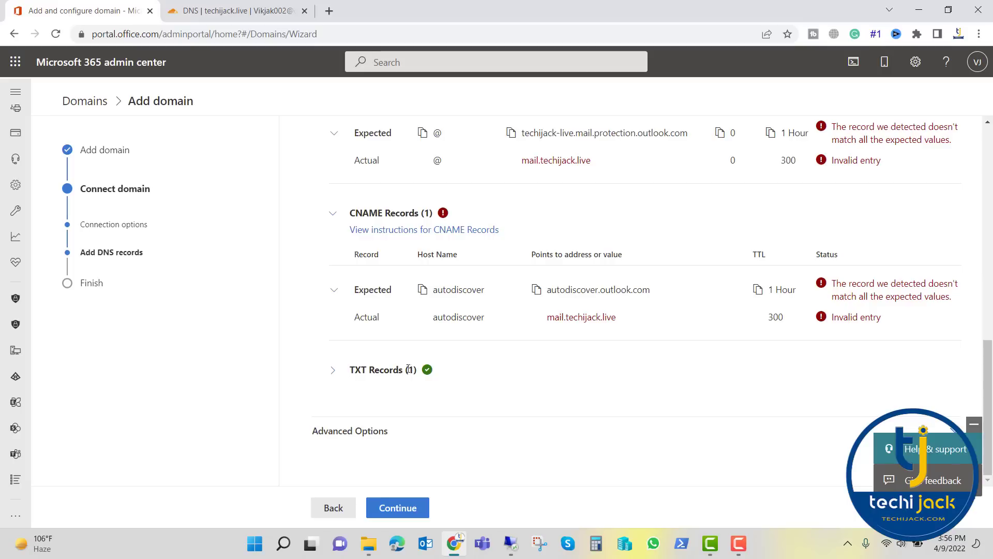
left_click(333, 369)
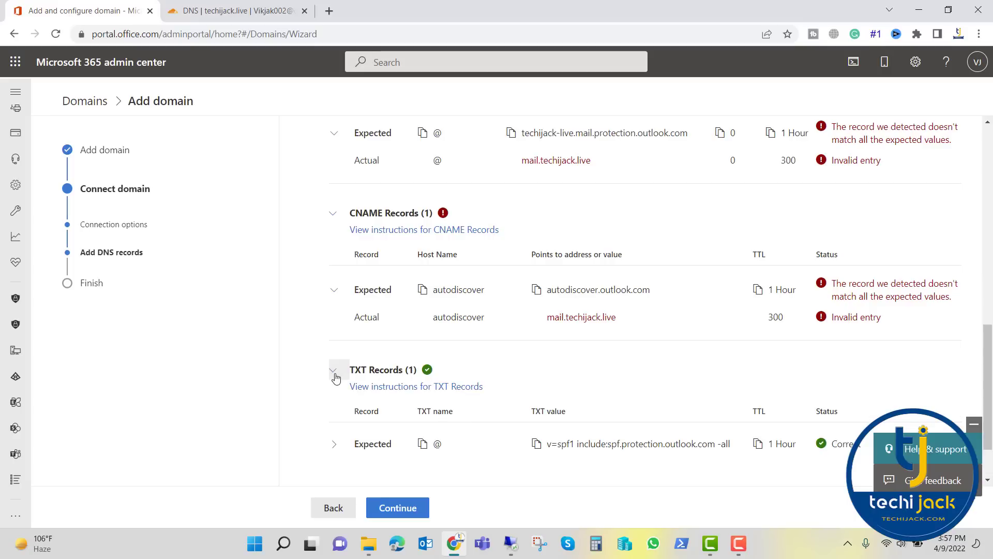
scroll(563, 390, "down", 1)
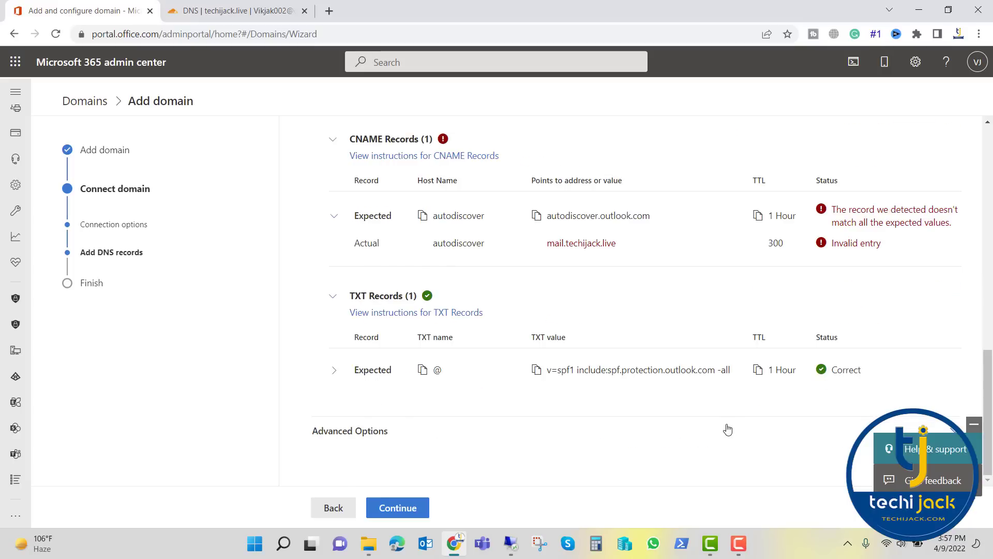
scroll(724, 428, "up", 2)
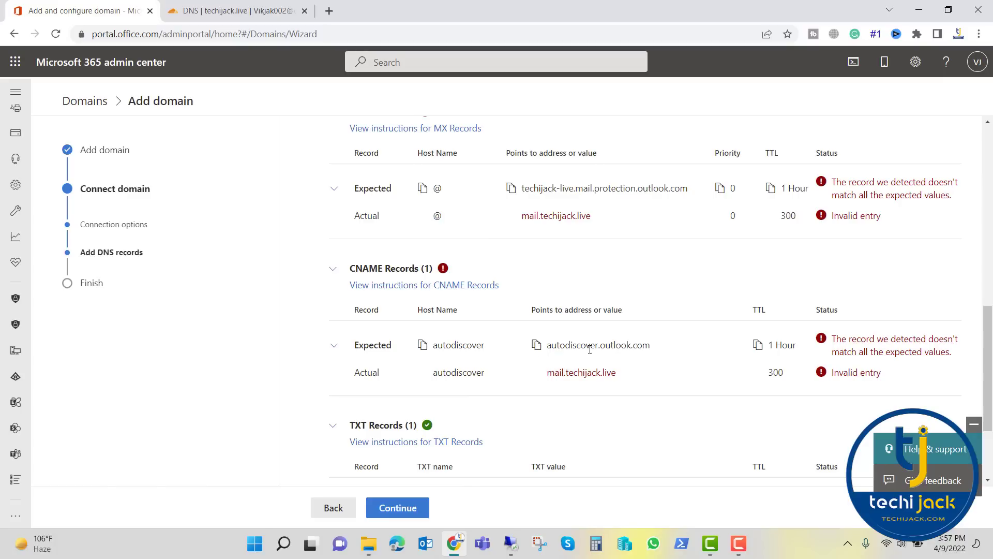
left_click_drag(545, 374, 626, 375)
scroll(443, 312, "up", 1)
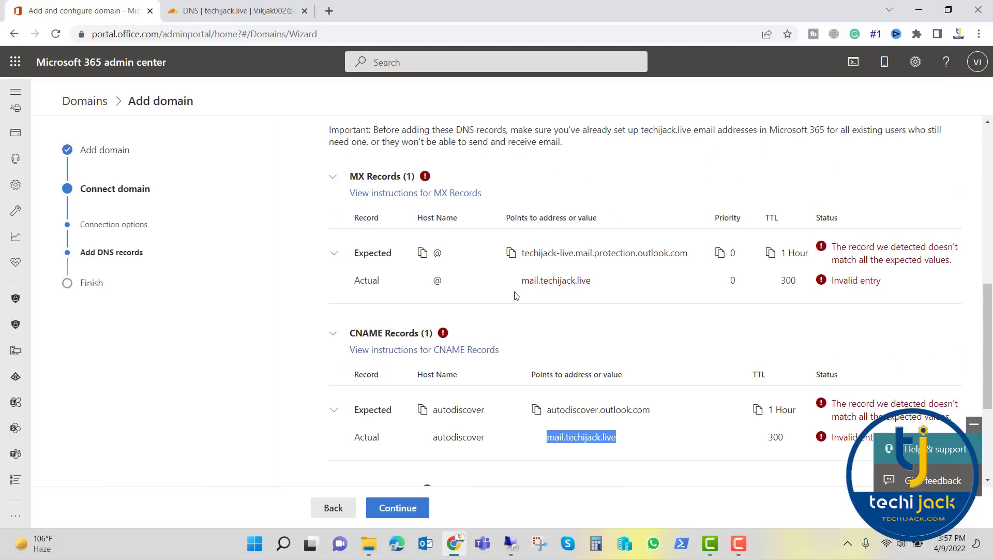
left_click_drag(514, 283, 593, 286)
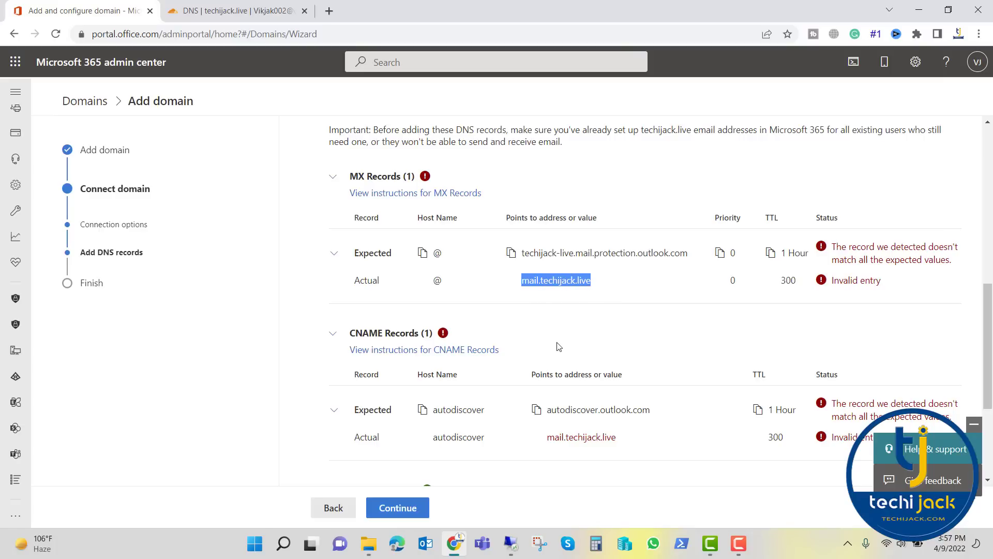
scroll(558, 344, "down", 3)
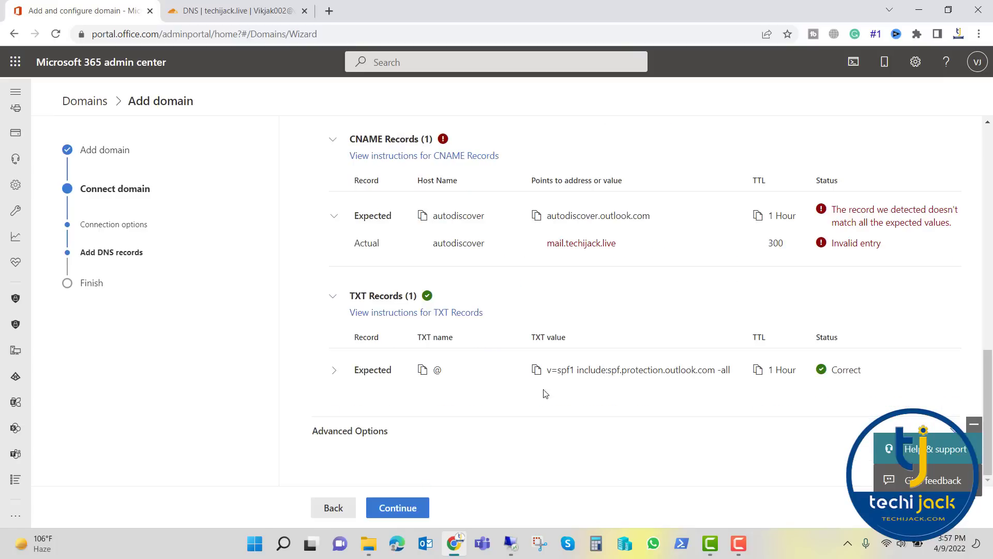
Expand the advanced options below the DNS records and review the additional services offered.
left_click(383, 433)
scroll(382, 438, "down", 1)
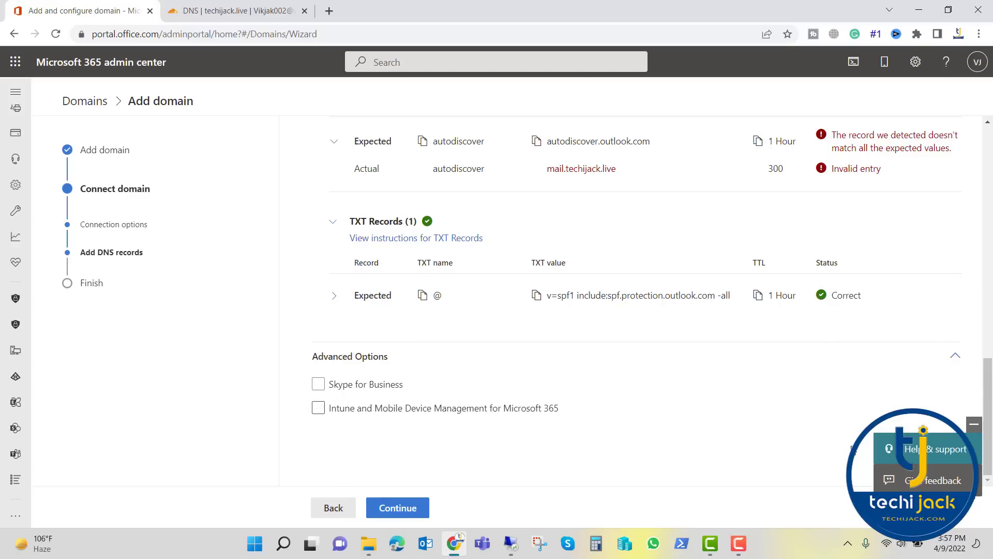
left_click(937, 507)
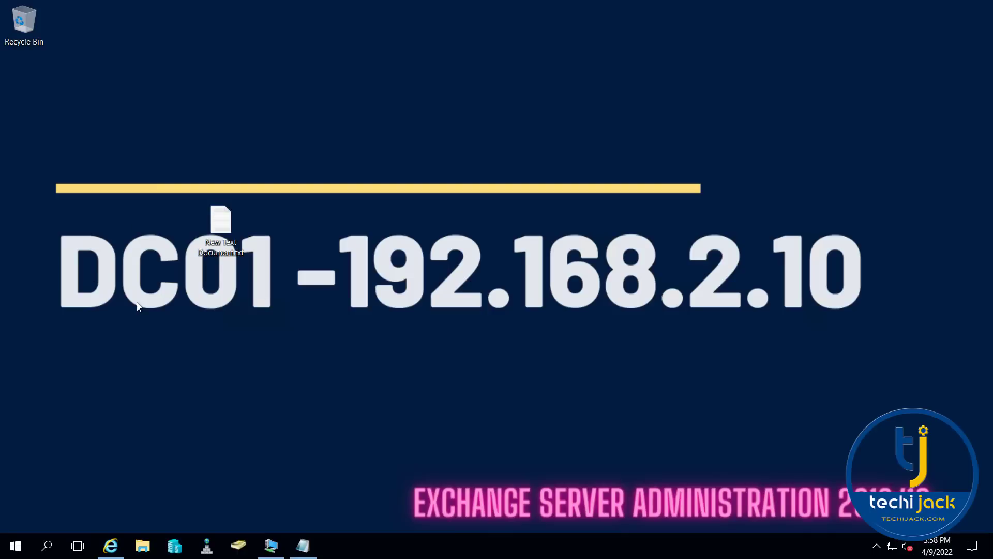
On the DC01 server, open Internet Explorer and run the downloaded AzureADConnect.msi installer.
left_click(111, 547)
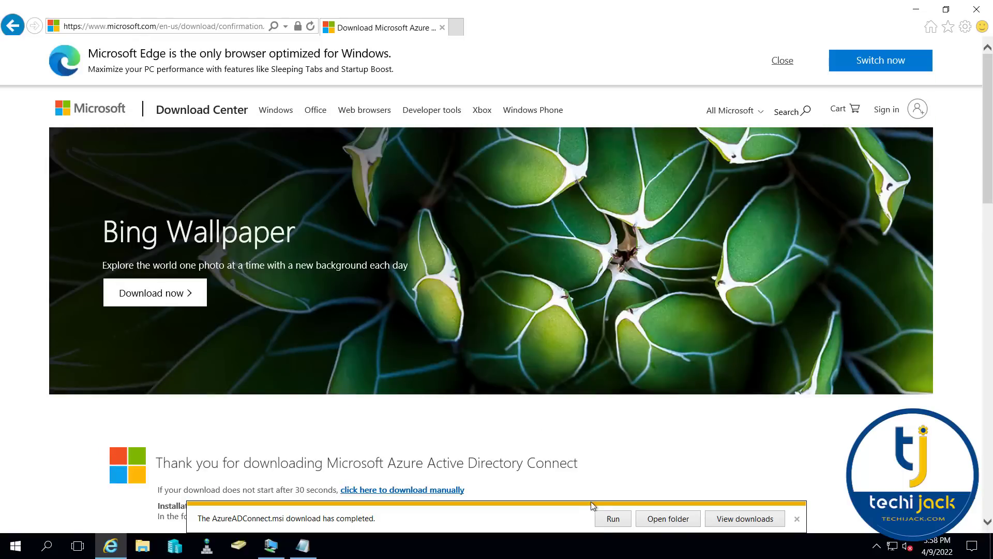
left_click(606, 521)
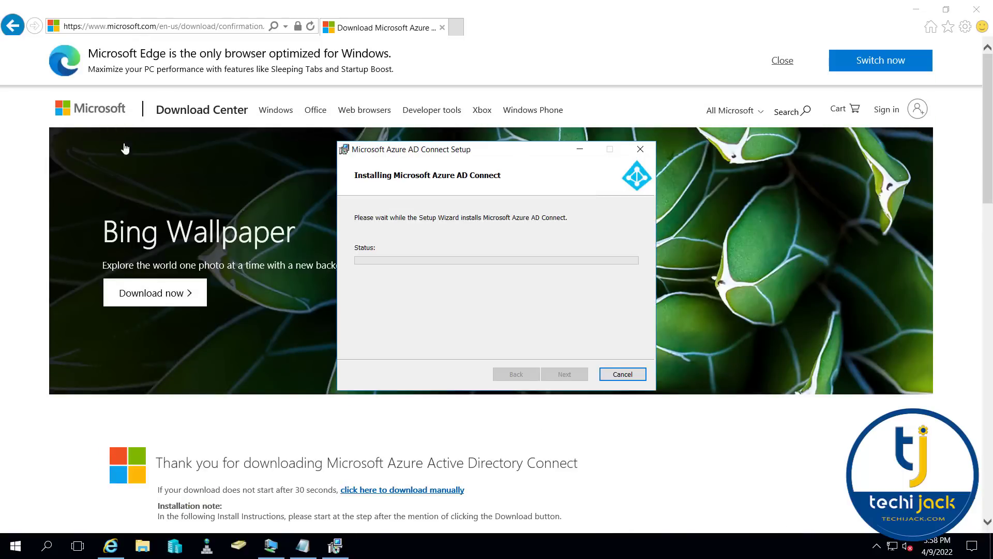
Return to the "azure ad connect download" search results and view the official Microsoft Azure Active Directory Connect download page.
left_click(13, 25)
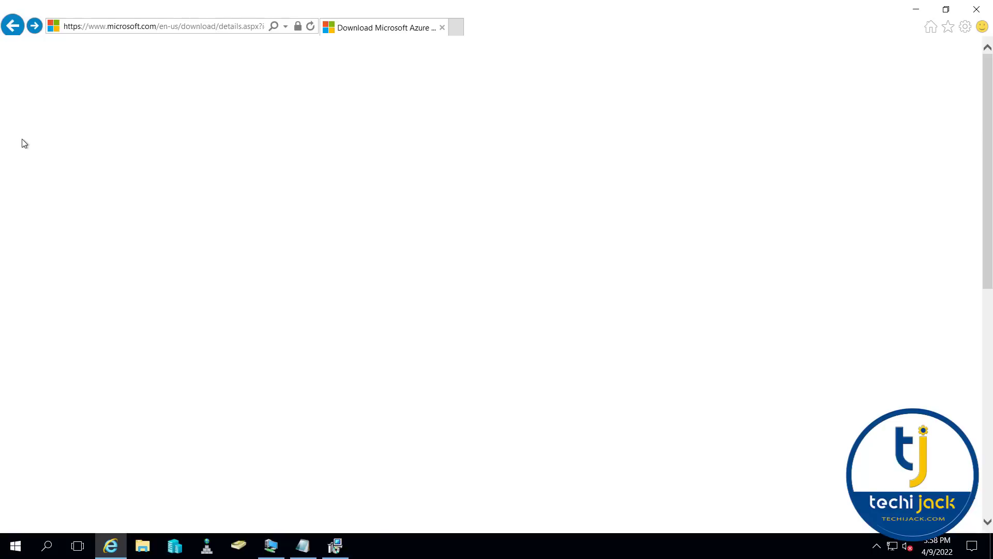
triple_click(182, 66)
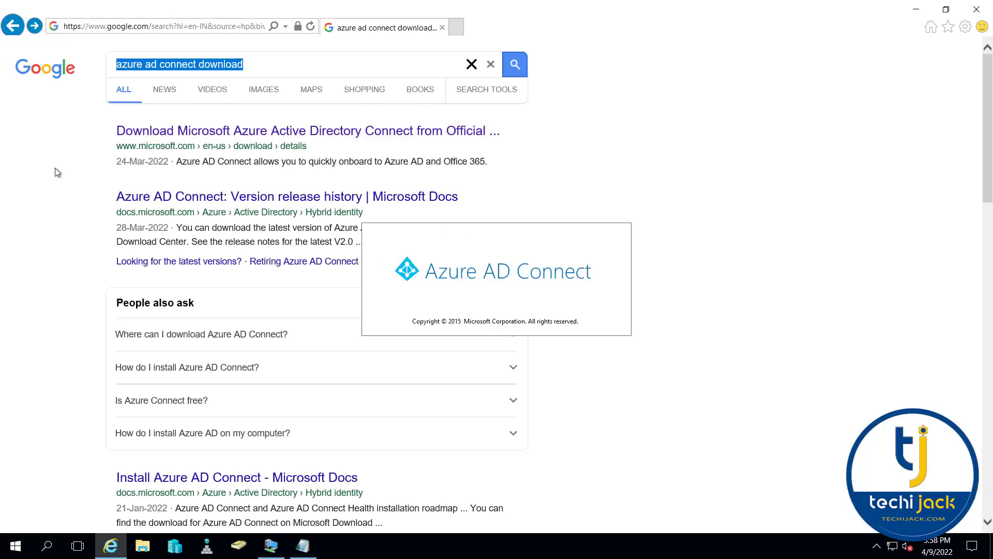
left_click(218, 134)
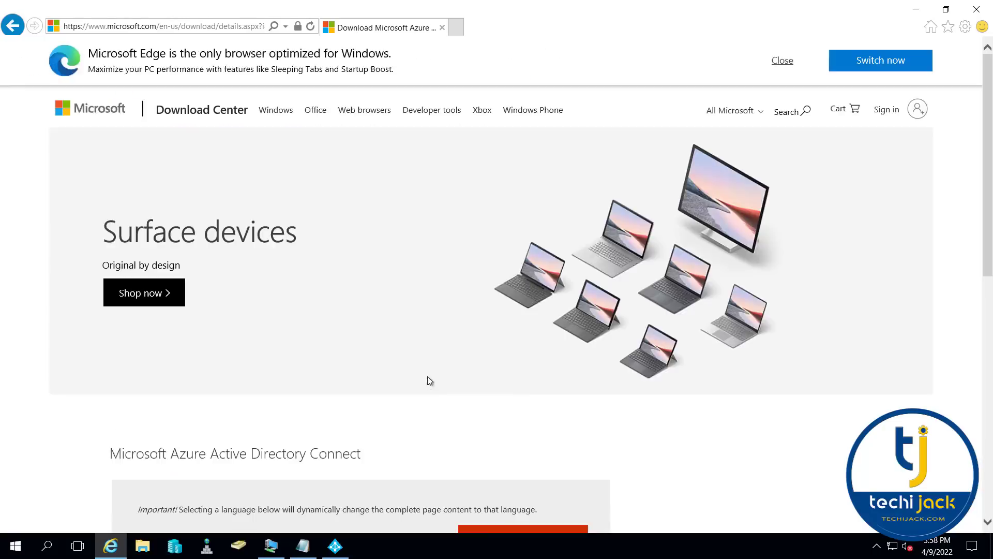
scroll(252, 290, "down", 5)
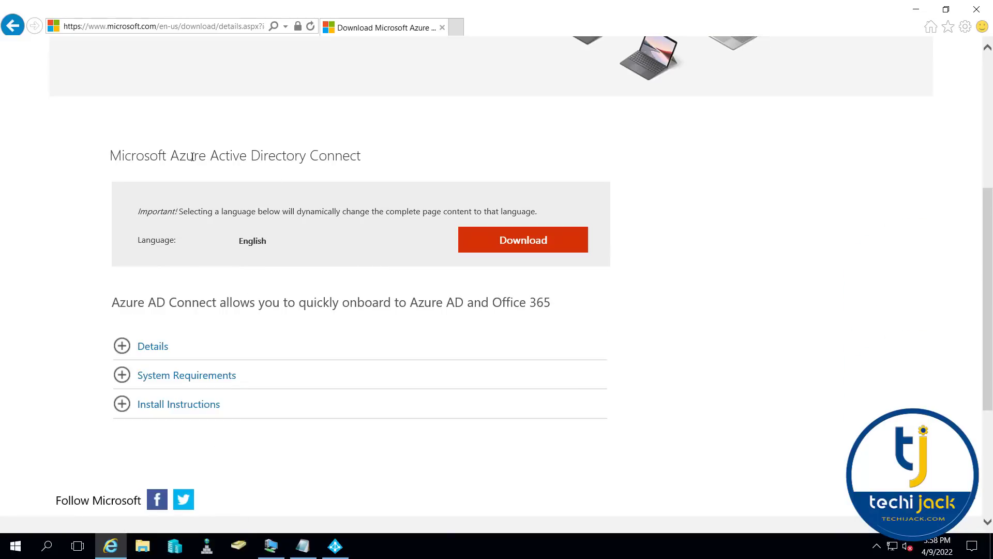
Switch to the Azure AD Connect wizard, agree to the license terms and choose the customized setup instead of express settings.
left_click(336, 545)
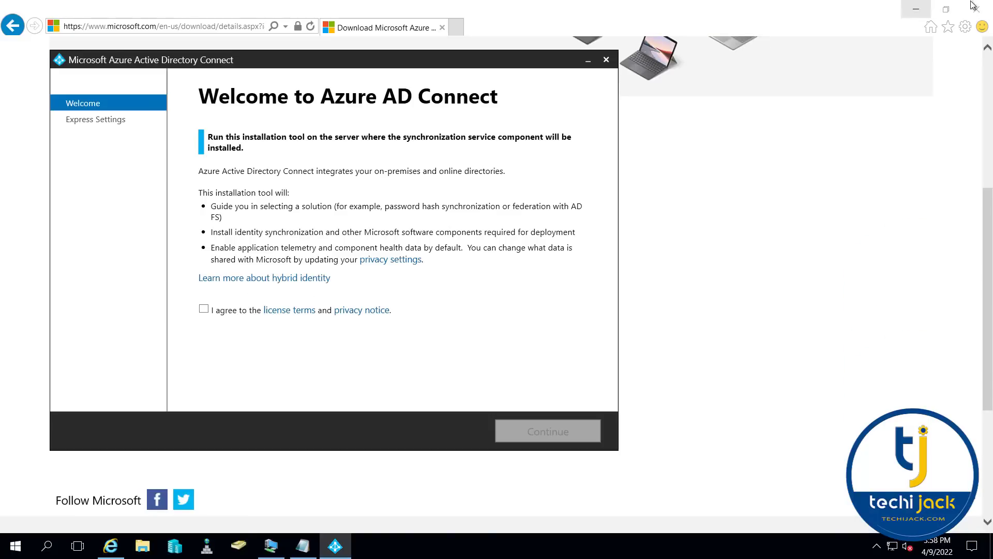
left_click(914, 10)
left_click(203, 311)
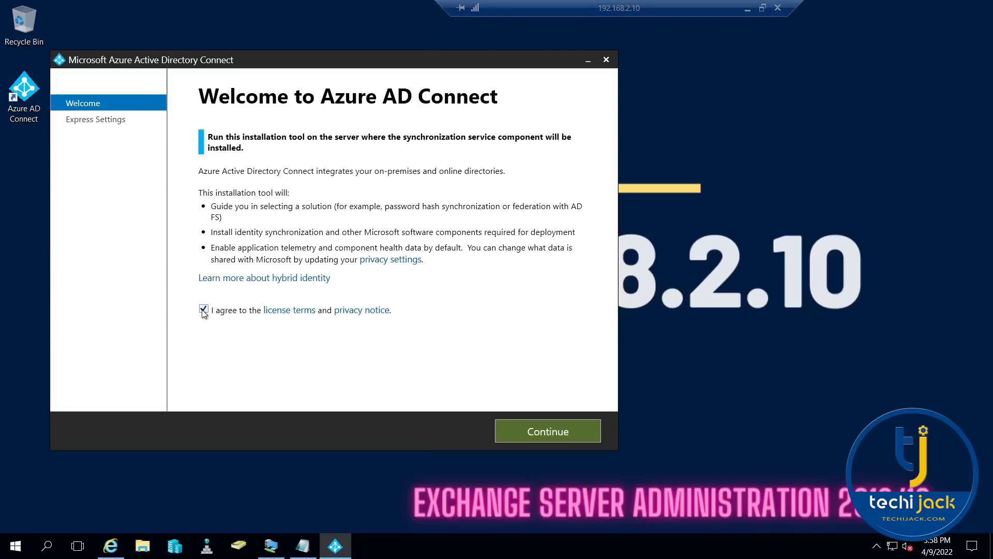
left_click(551, 436)
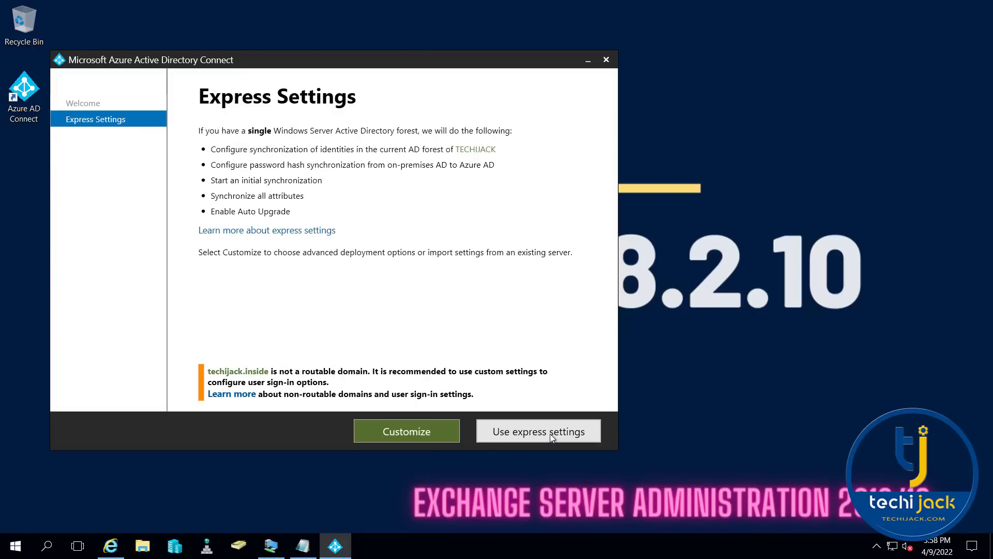
left_click(389, 432)
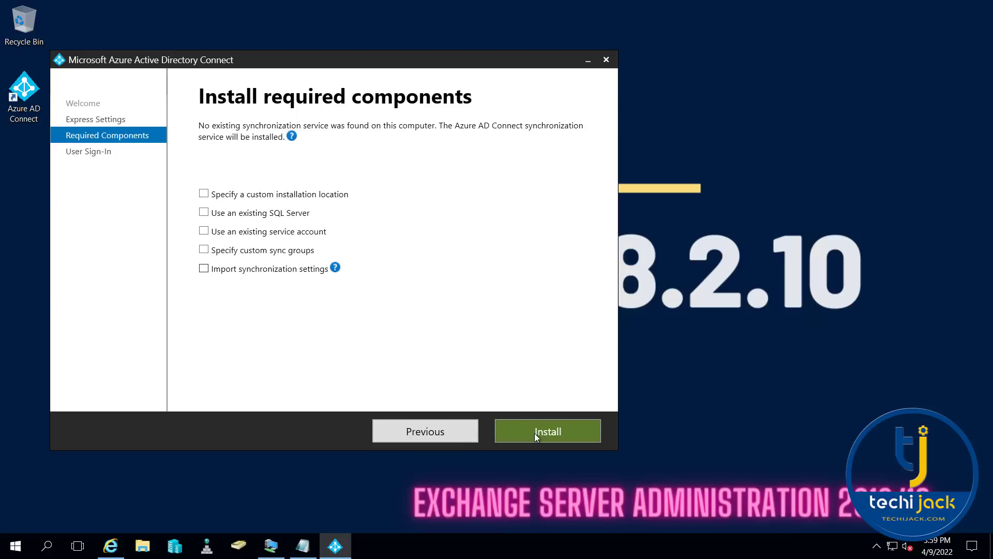
Install the required components without optional settings, and enable single sign-on with Password Hash Synchronization as the sign-on method.
left_click(535, 433)
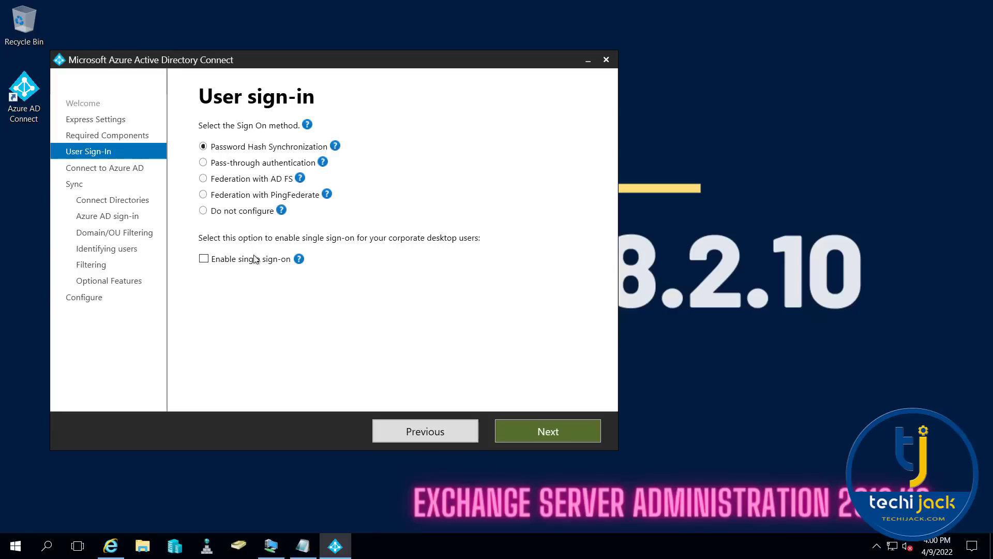
left_click(203, 258)
left_click(531, 429)
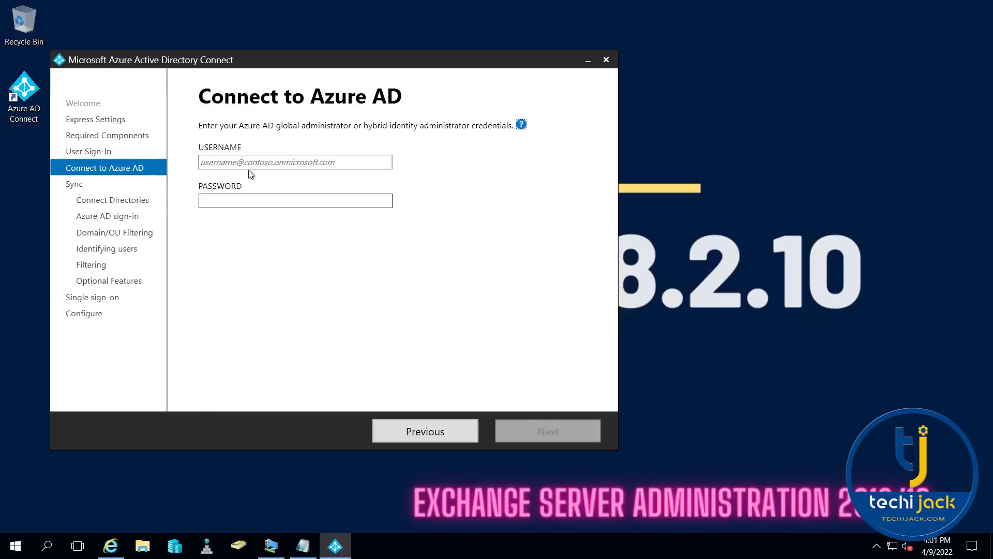
Enter the Azure AD global administrator's username and password and start connecting to Azure AD.
left_click(245, 161)
key("ctrl+v")
key("Tab")
key("ctrl+v")
left_click(524, 430)
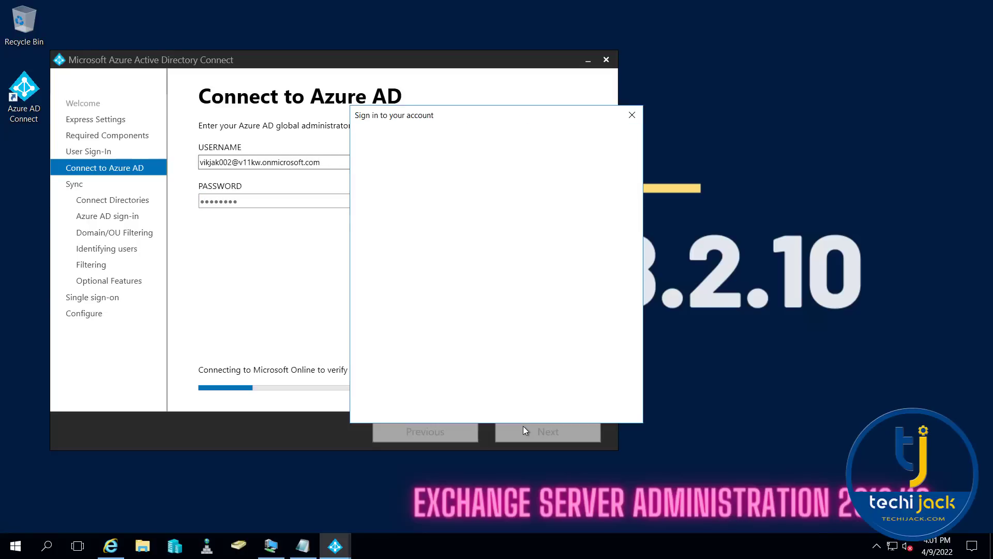
Complete the Microsoft account sign-in with the administrator's e-mail and account password.
key("ctrl+v")
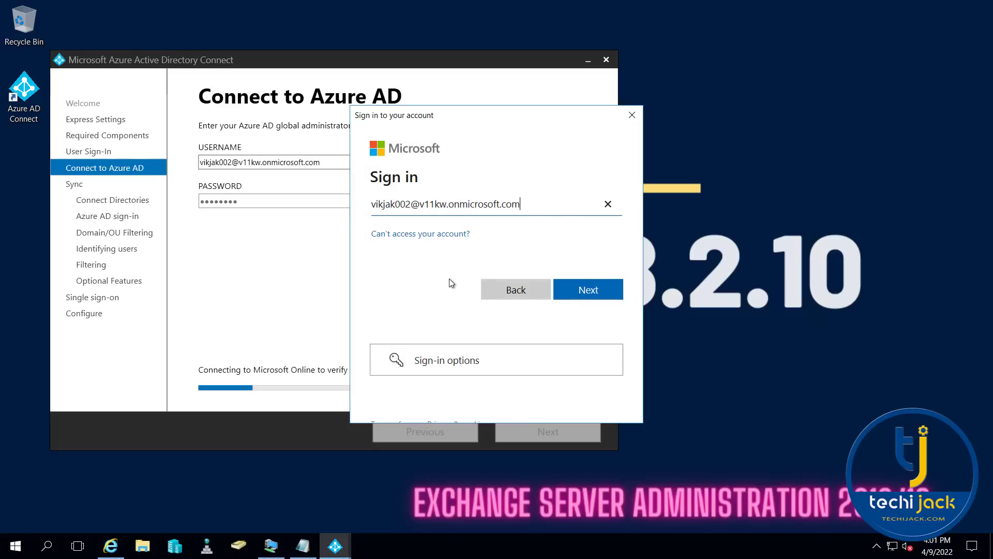
left_click(590, 290)
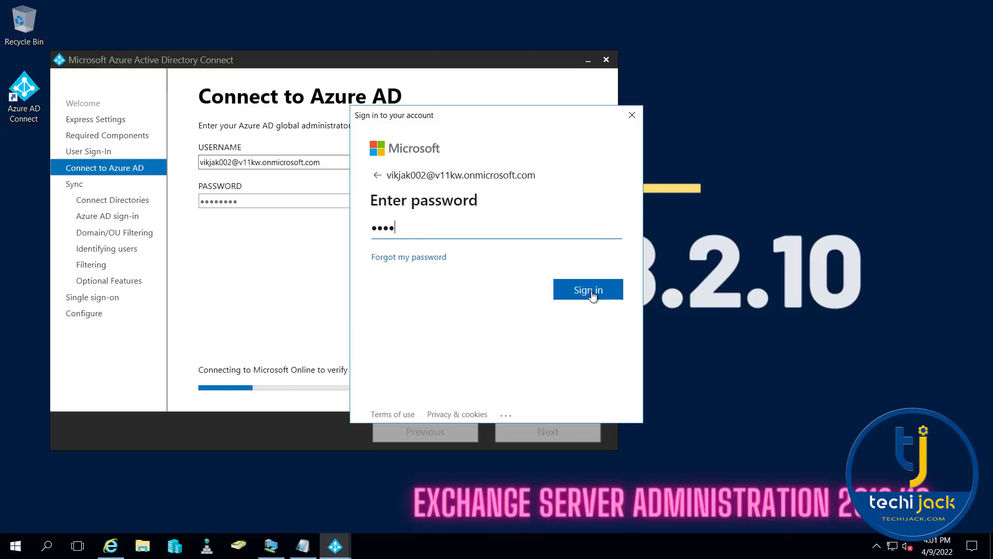
left_click(590, 290)
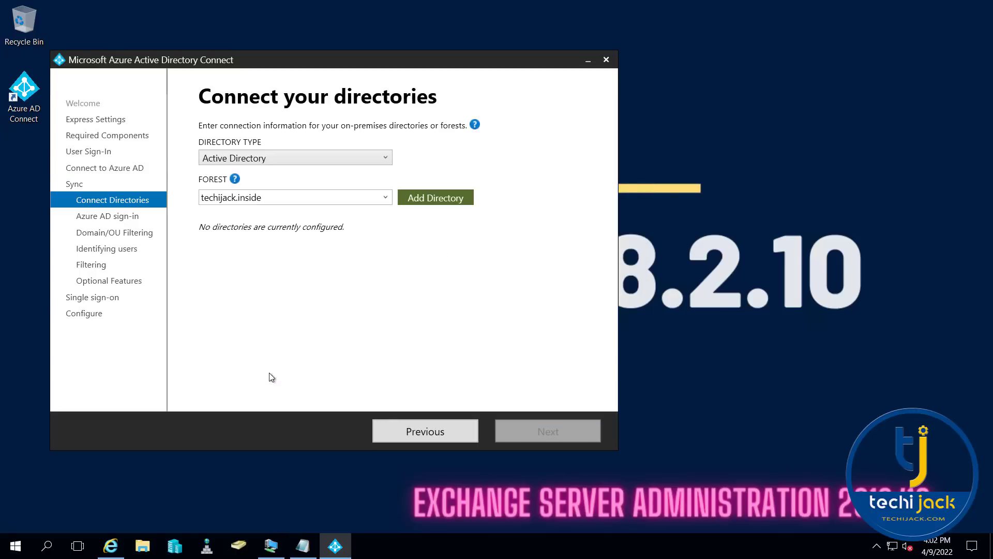
Add the techijack.inside Active Directory forest with a new AD account, entering the enterprise admin's password.
left_click(298, 158)
left_click(298, 157)
left_click(385, 199)
left_click(385, 200)
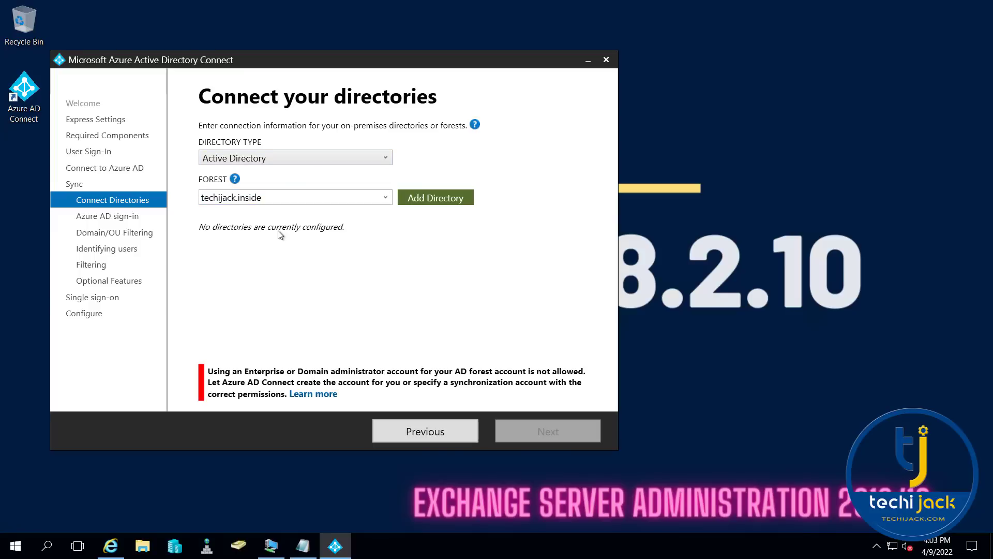
left_click(440, 202)
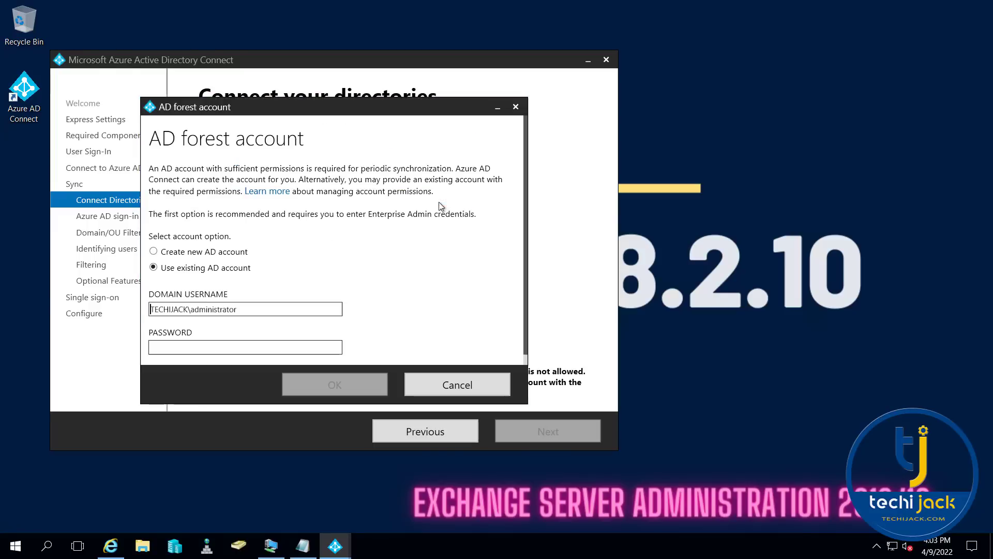
left_click(170, 253)
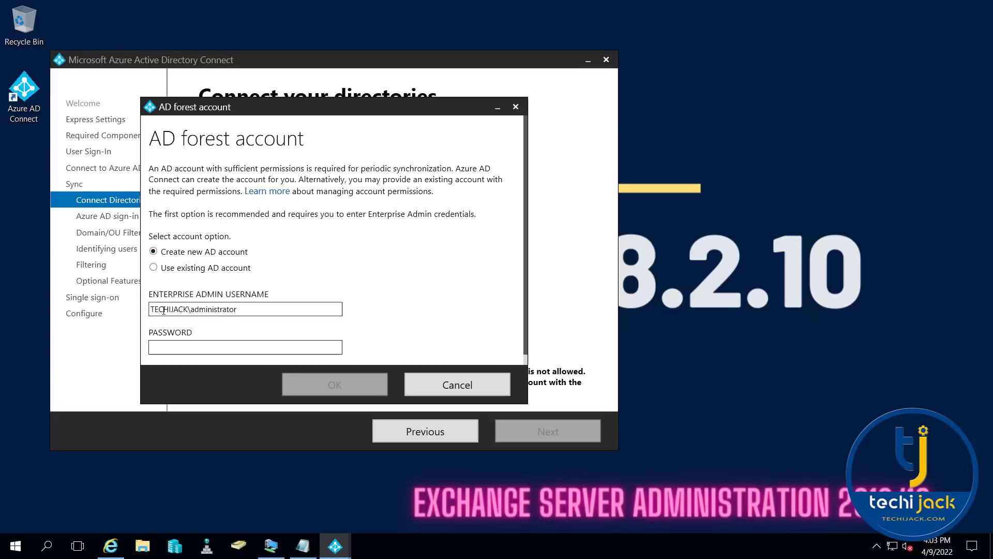
left_click(196, 345)
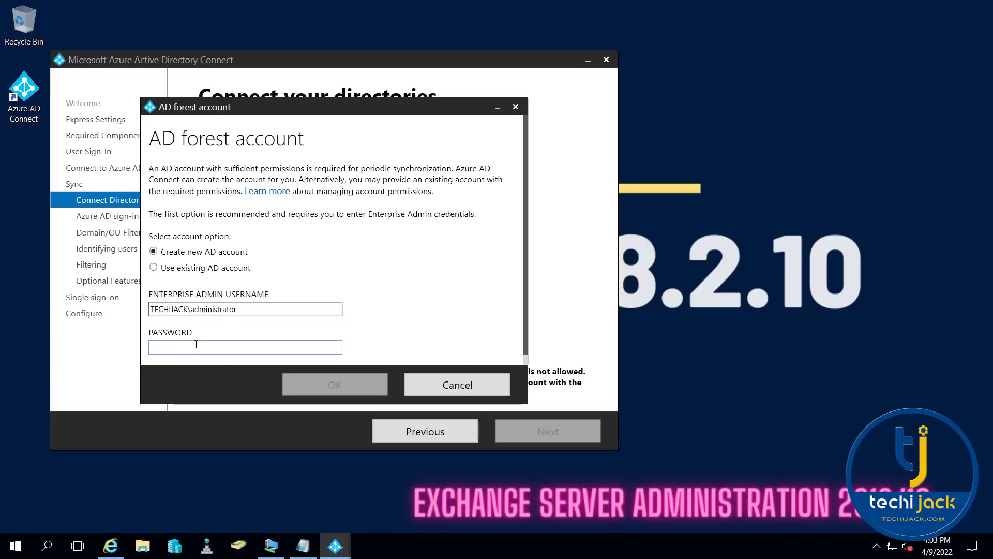
type("***")
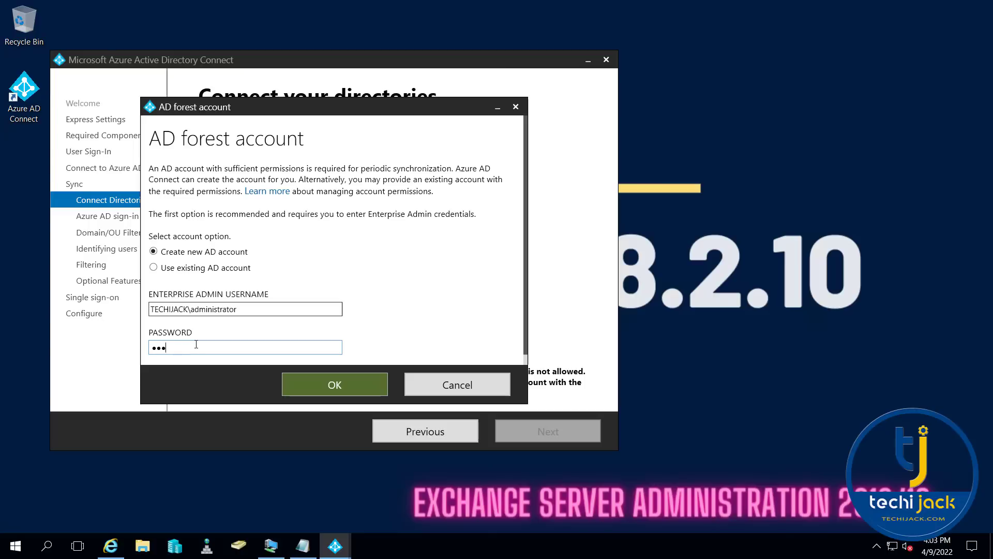
type("******")
left_click(309, 387)
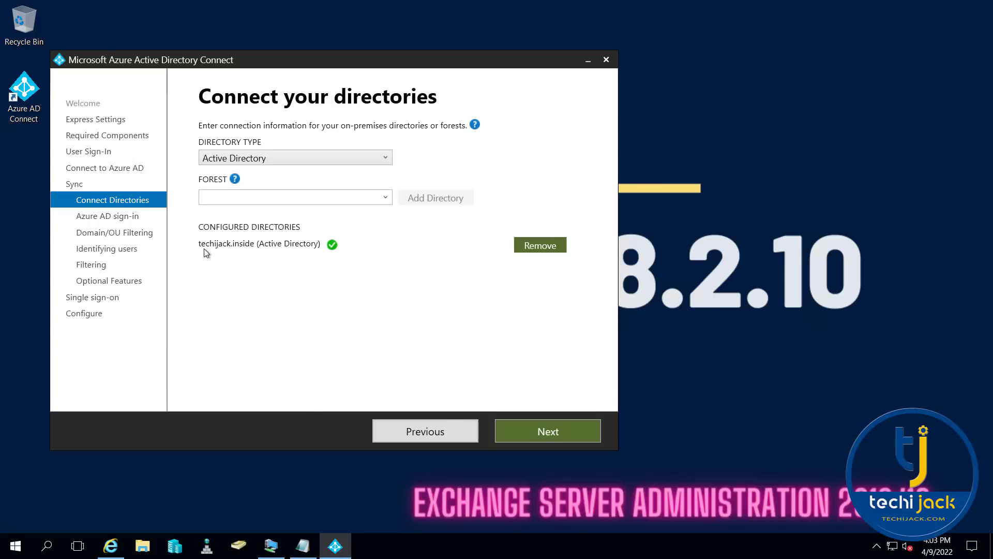
Proceed to the Azure AD sign-in configuration and allow continuing without matching all UPN suffixes to verified domains.
left_click(536, 429)
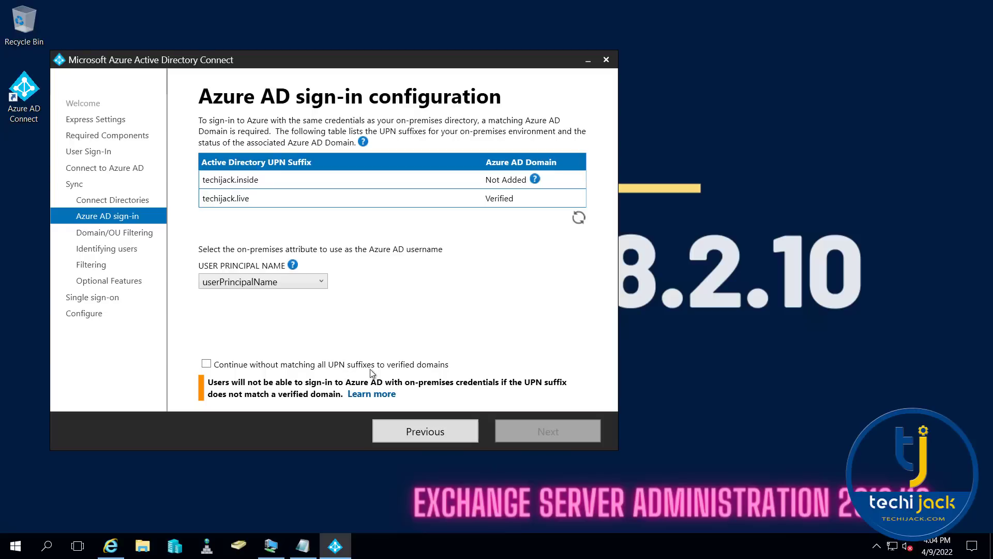
left_click(205, 364)
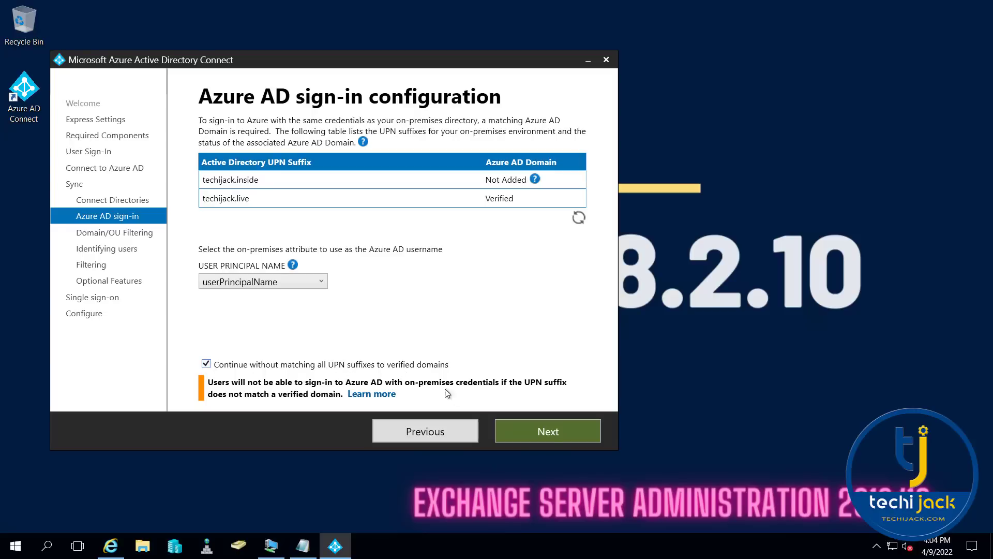
left_click(549, 433)
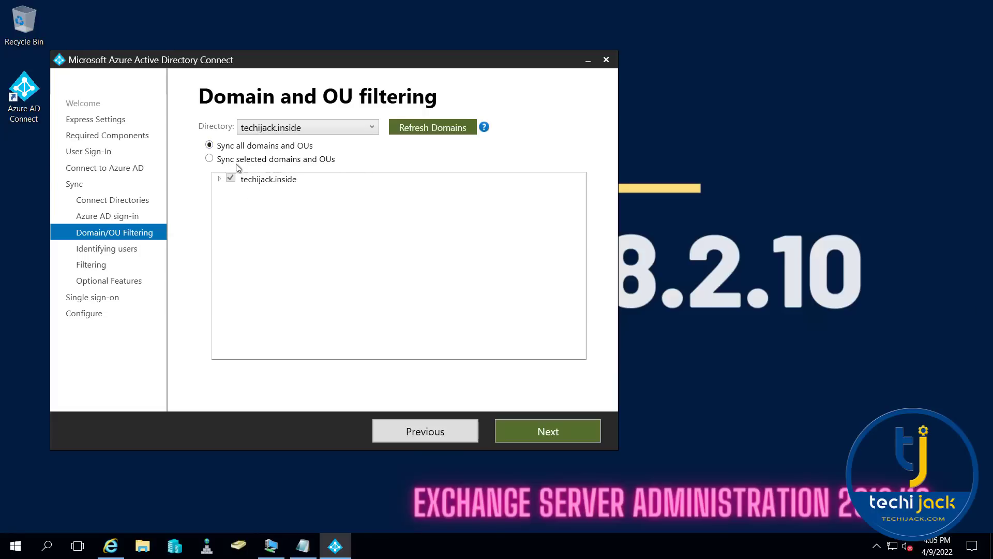
Choose to sync selected domains and OUs, and deselect the entire techijack.inside tree.
left_click(210, 159)
left_click(221, 180)
scroll(309, 269, "down", 2)
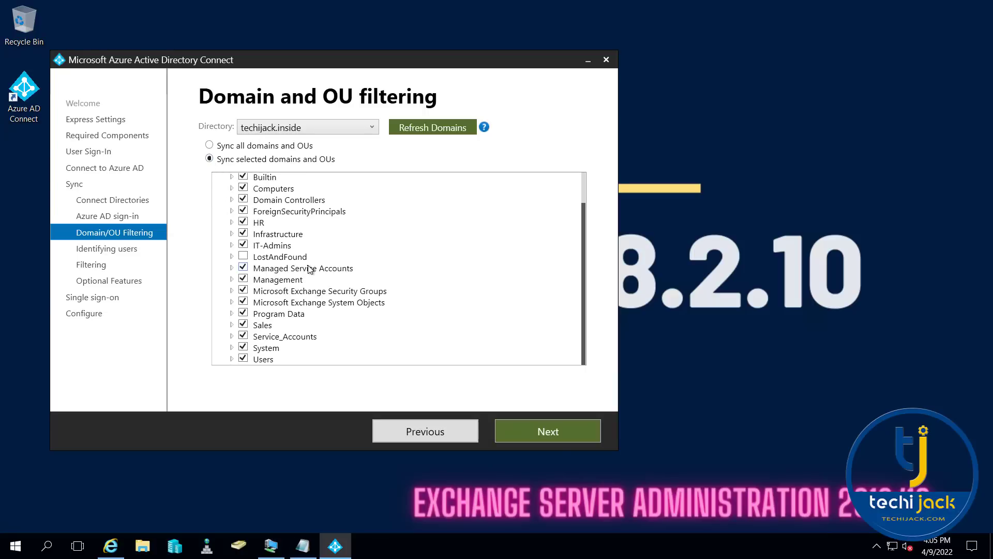
scroll(309, 268, "up", 2)
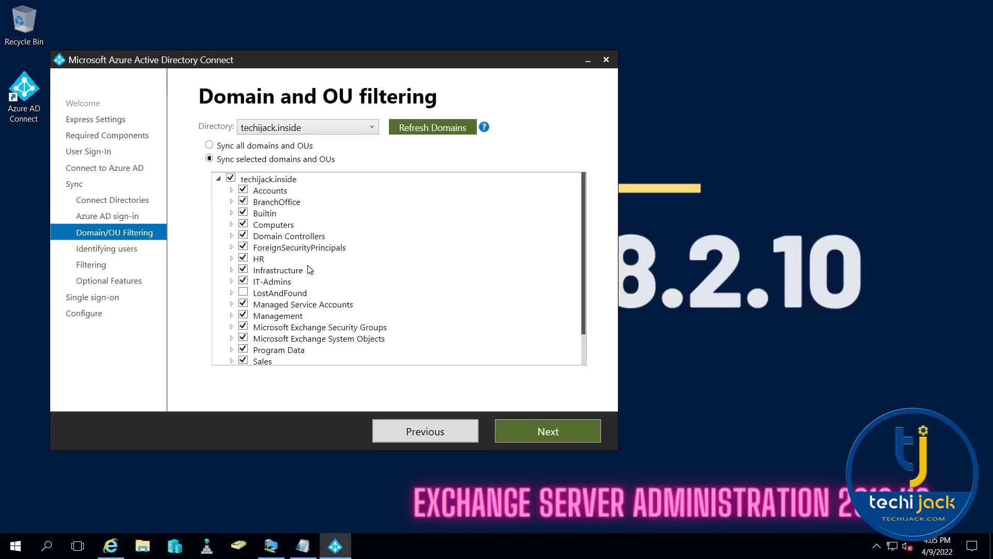
left_click(231, 179)
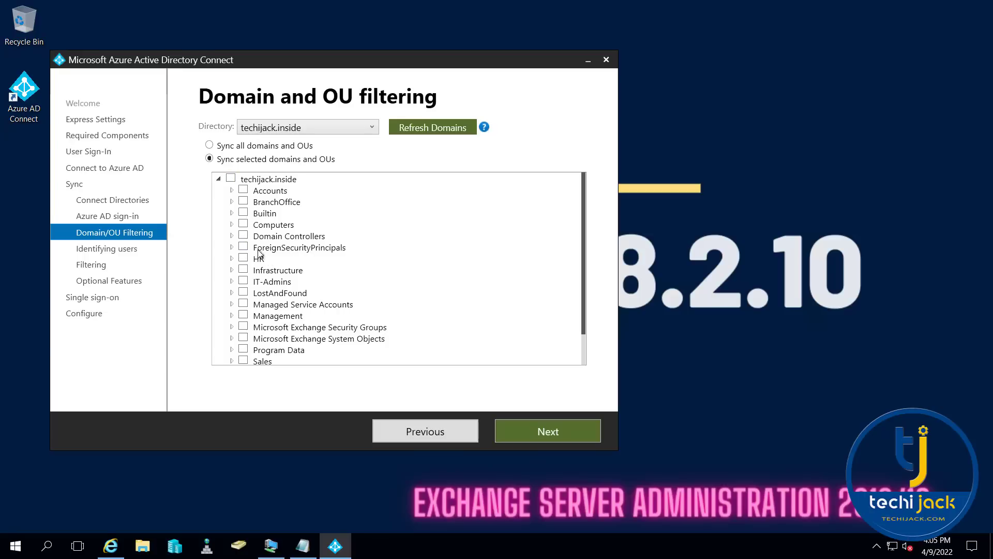
Select only the HR, Sales and IT-Admins OUs for synchronization and proceed to user identification.
scroll(253, 223, "down", 1)
left_click(243, 227)
left_click(243, 329)
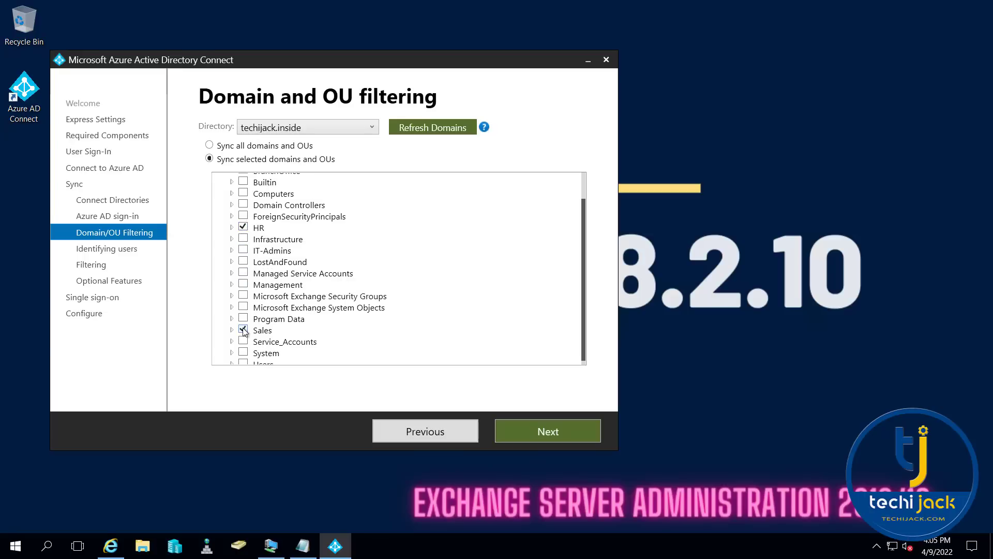
scroll(242, 269, "down", 1)
left_click(243, 245)
scroll(356, 288, "up", 1)
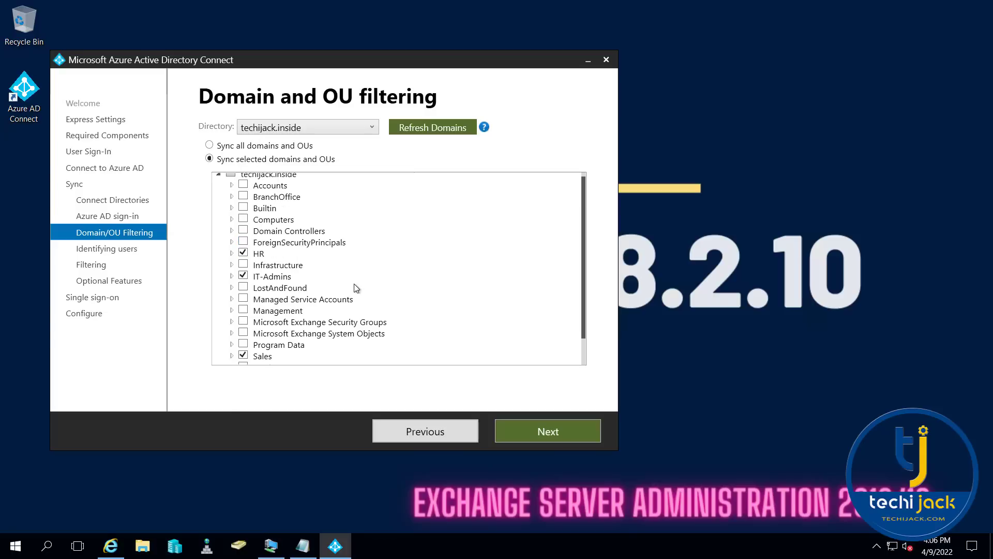
scroll(349, 278, "down", 1)
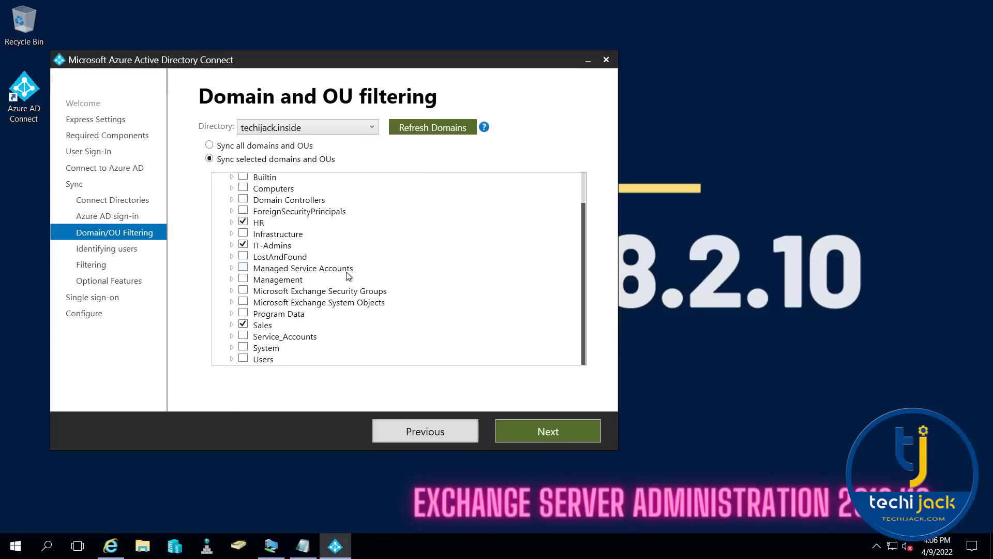
left_click(231, 280)
left_click(542, 430)
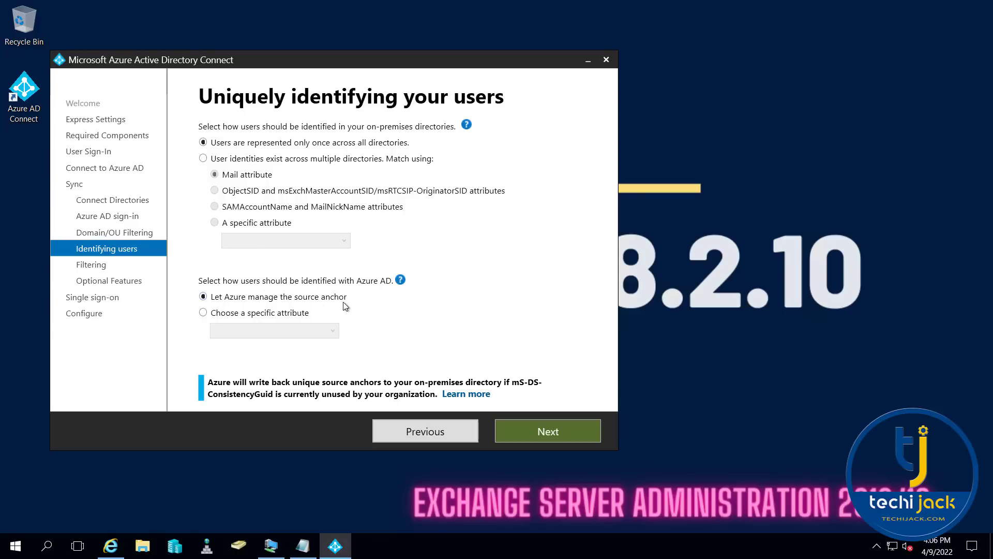
Accept the default user identification settings and view the help on synchronizing selected users.
left_click(541, 433)
mouse_move(294, 173)
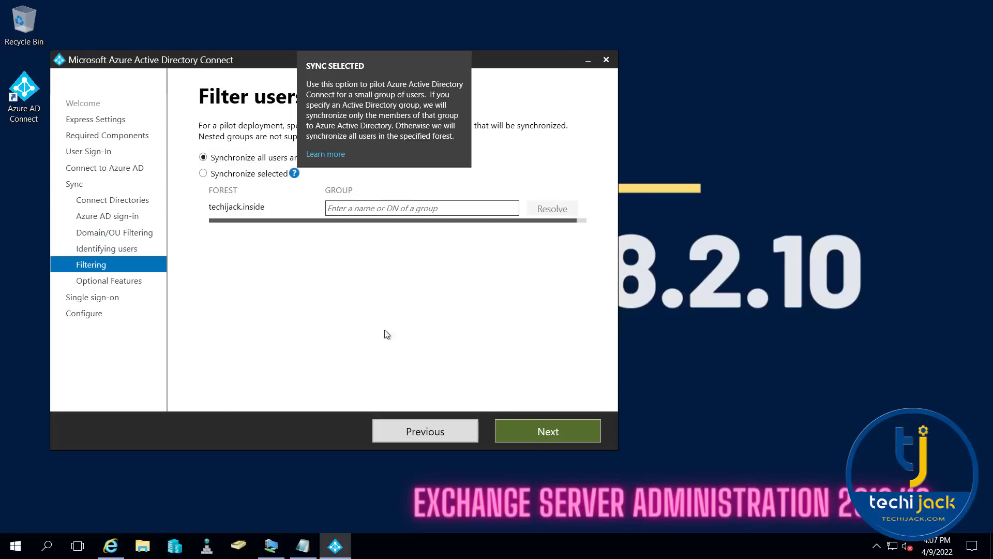
Keep synchronization of all users and devices, and select Exchange hybrid deployment as an optional feature before continuing.
left_click(531, 432)
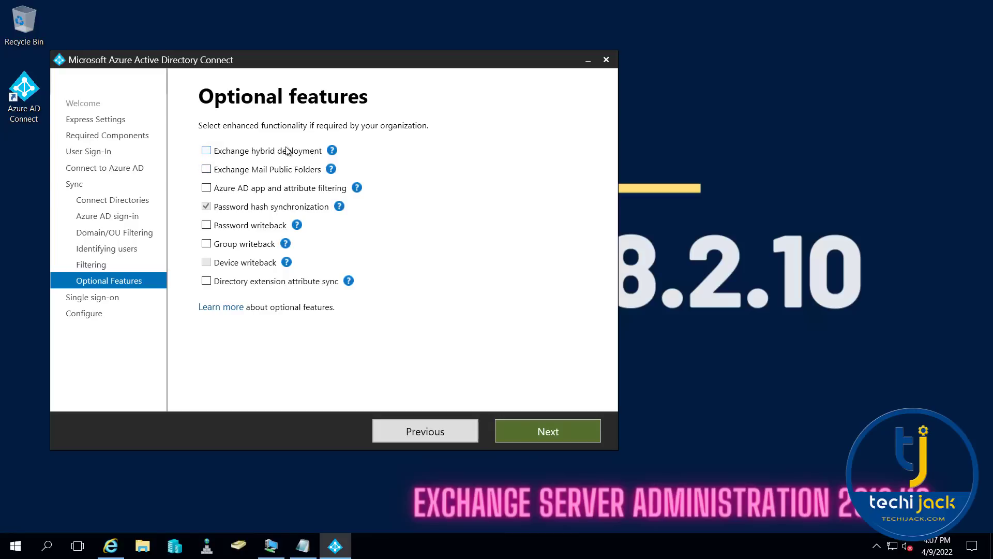
left_click(208, 153)
left_click(549, 430)
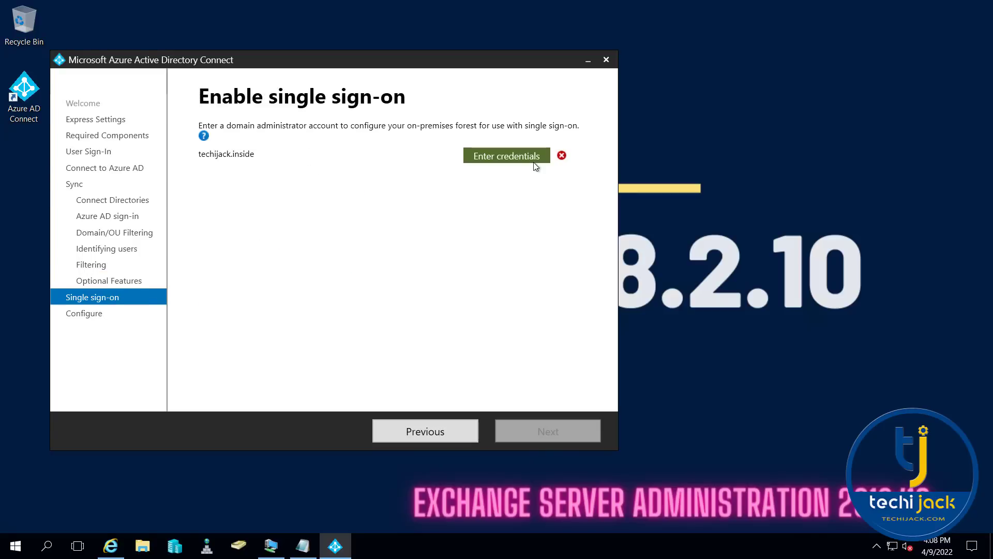
Provide the techijack\administrator account and its password as single sign-on credentials for techijack.inside, and proceed to the final configuration.
left_click(537, 160)
type("t")
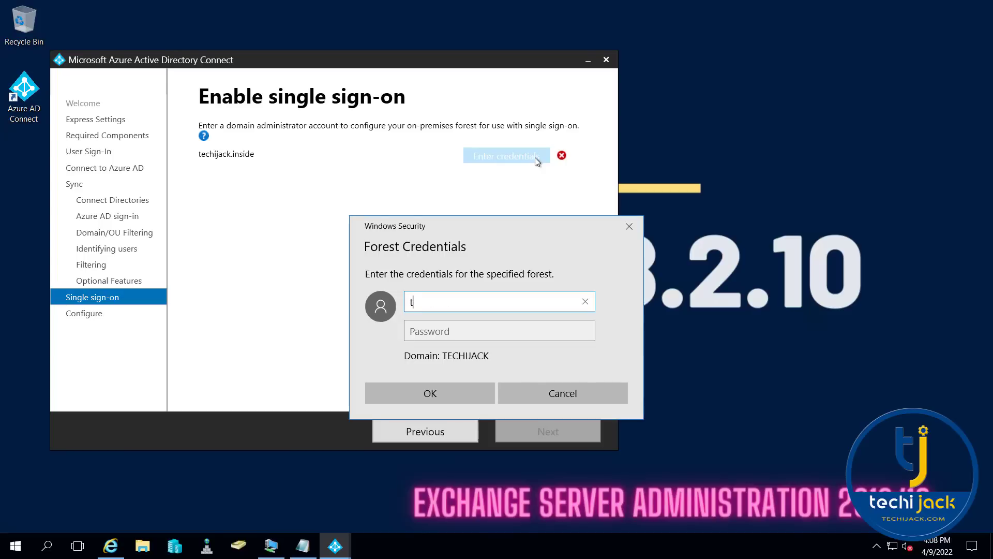
type("echijack\\administrator")
key("Tab")
type("**********")
left_click(413, 396)
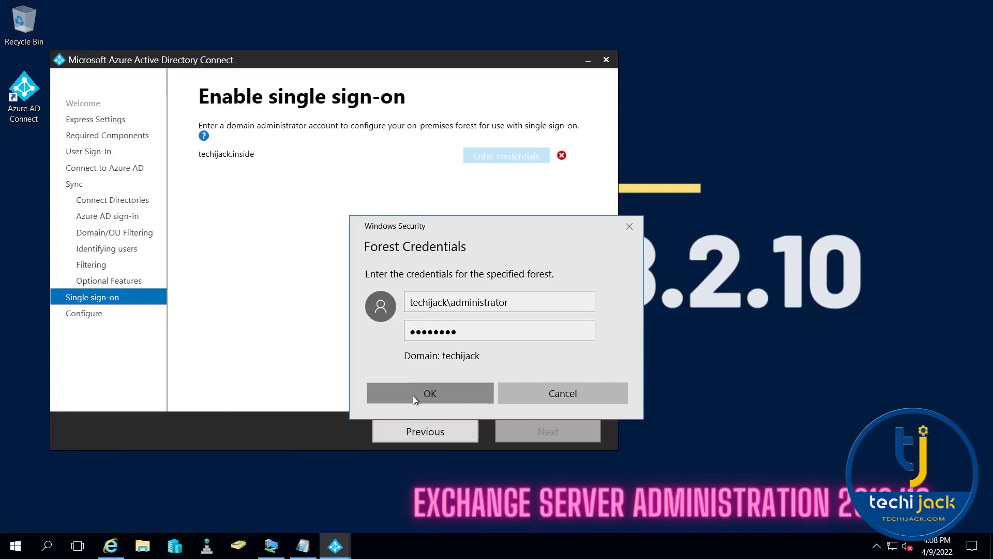
left_click(538, 432)
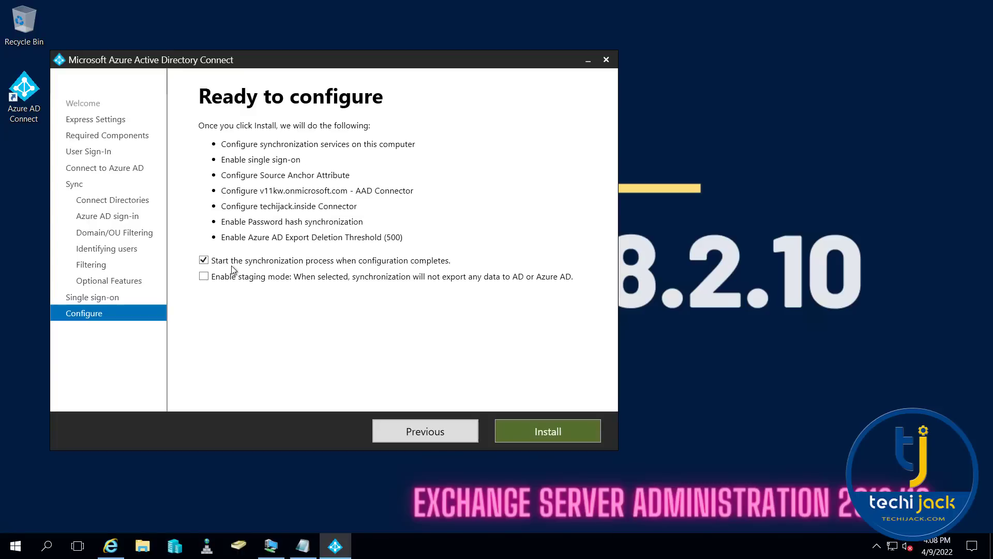
Install the configuration with synchronization starting on completion and staging mode off, and exit the wizard.
left_click(551, 436)
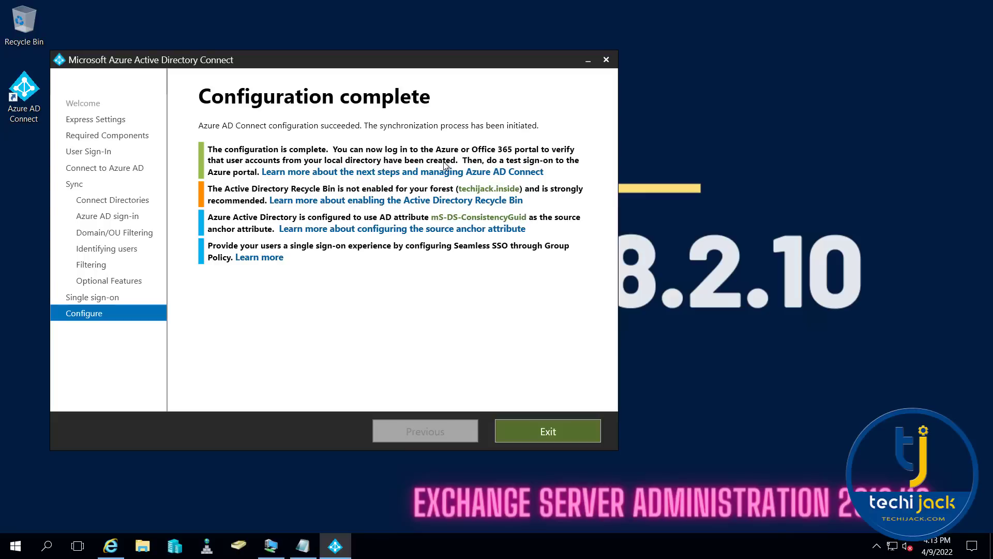
left_click(532, 435)
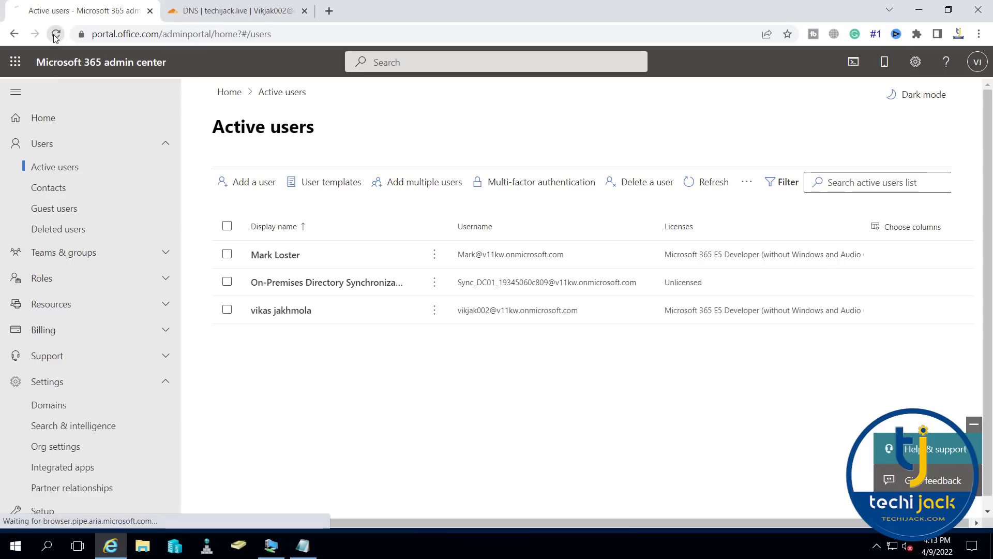
Reload the active users in the Microsoft 365 admin center and review the accounts' username domains and licenses.
left_click(55, 36)
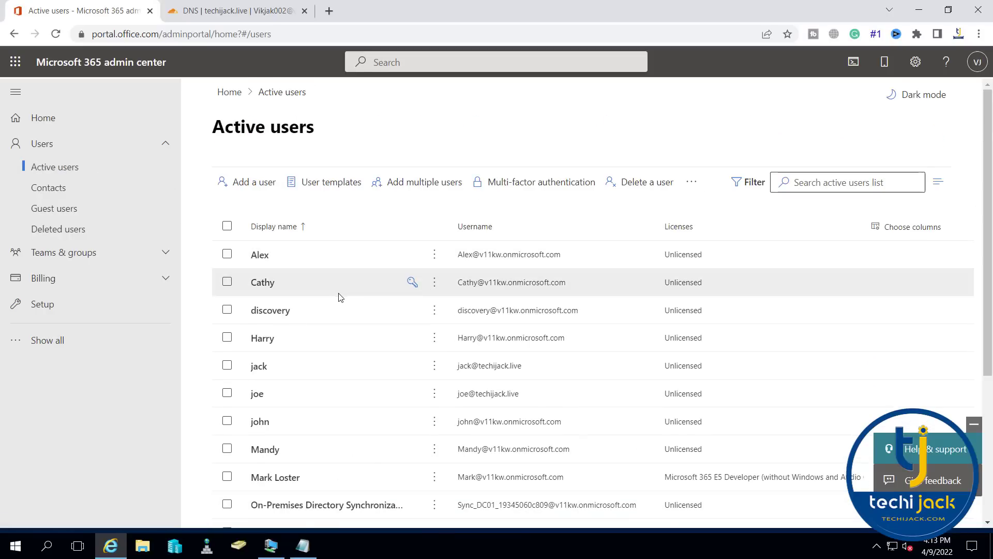
scroll(317, 240, "down", 2)
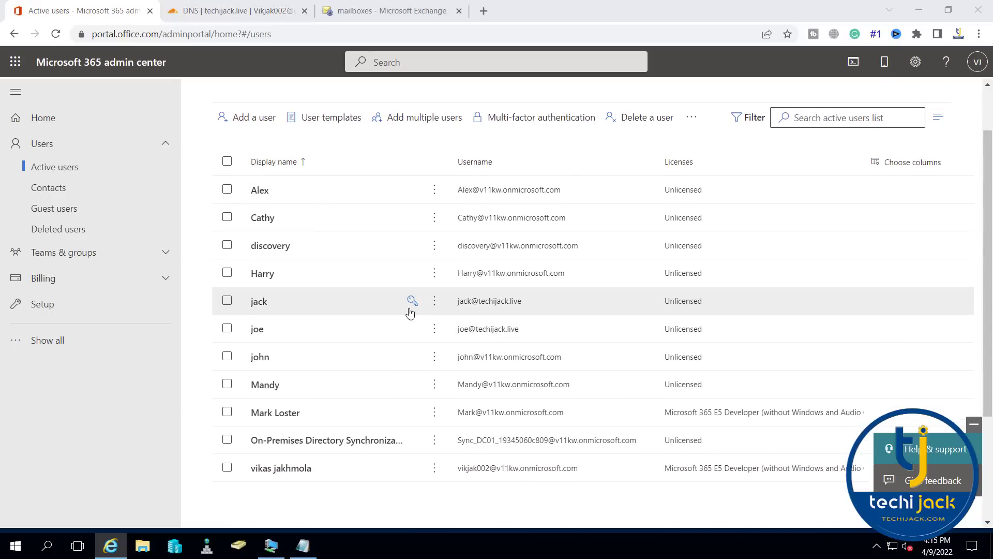
scroll(463, 335, "down", 2)
scroll(463, 335, "up", 3)
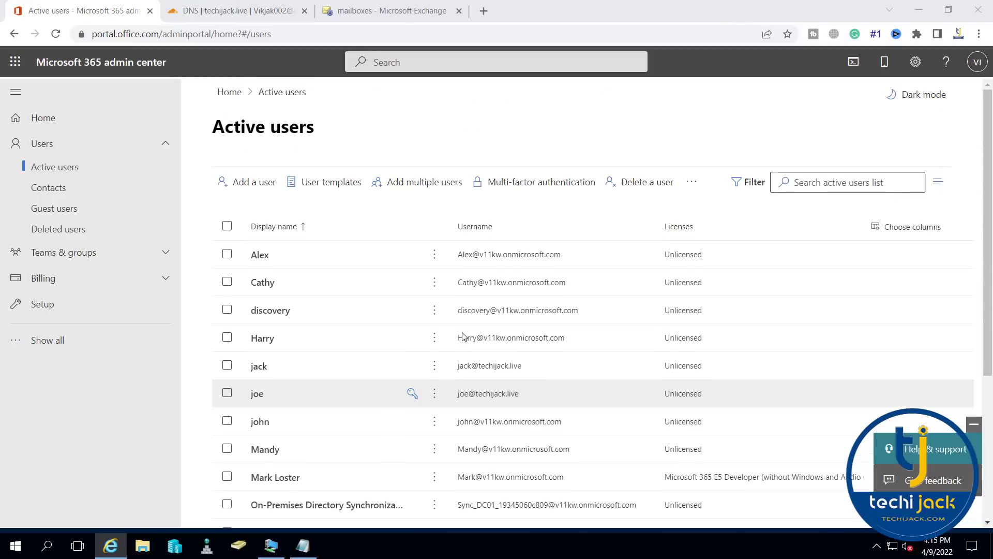
scroll(463, 335, "down", 3)
scroll(463, 335, "up", 3)
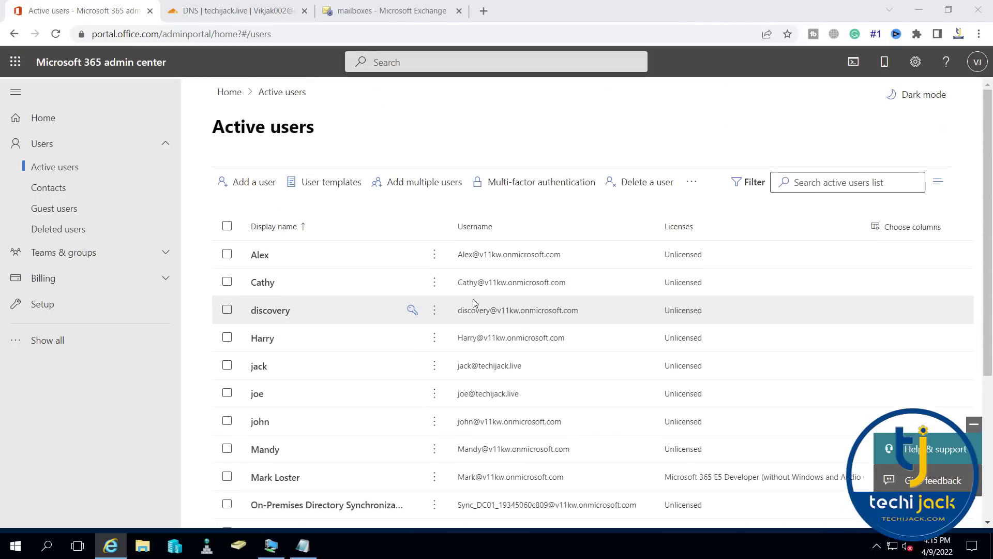
scroll(526, 258, "down", 1)
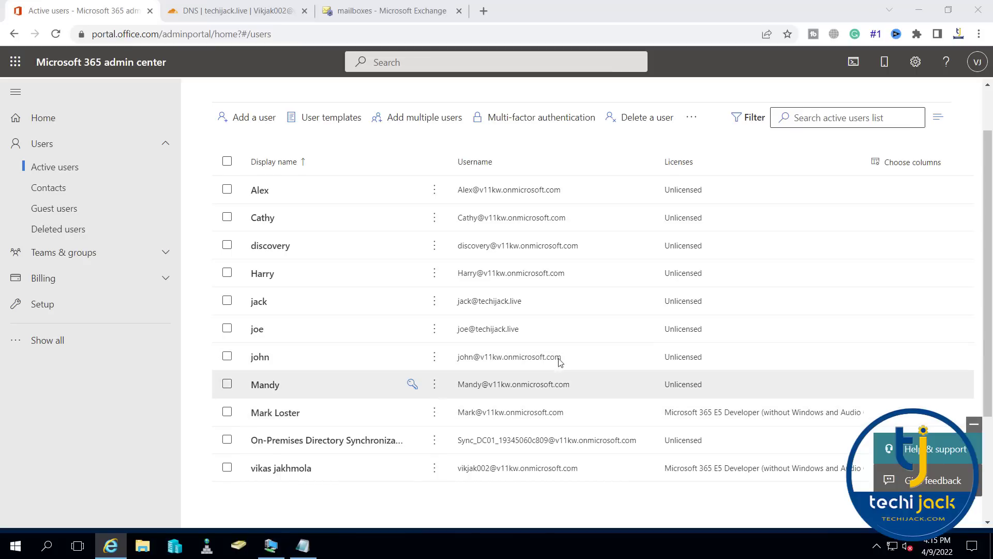
Switch to the Exchange admin center and view the user logon name domain of the selected mailbox, closing it without saving.
left_click(385, 11)
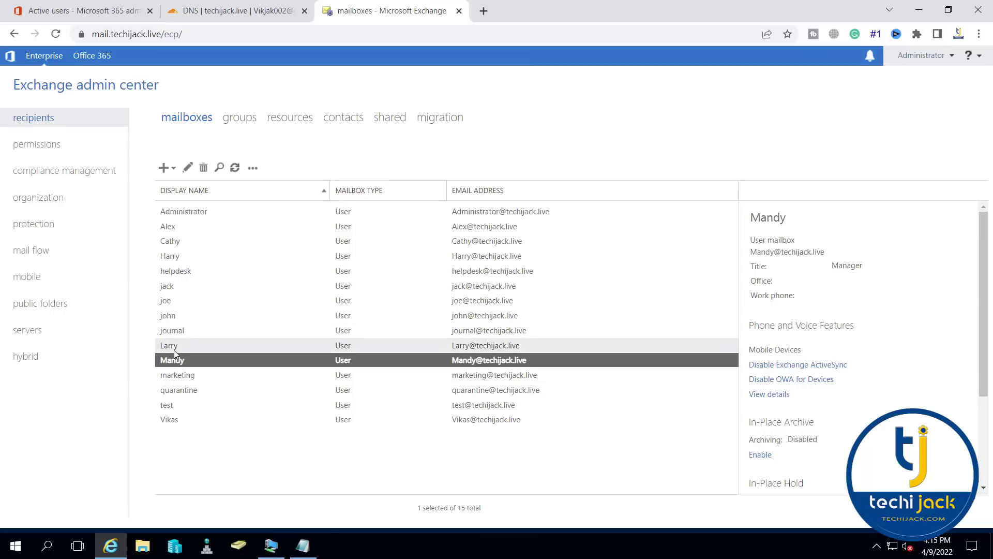
left_click(188, 167)
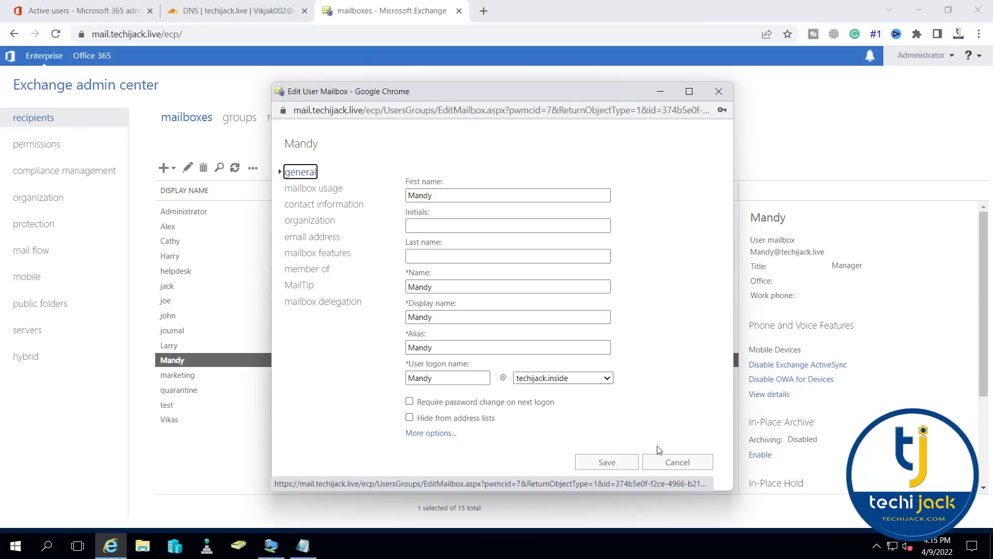
left_click(672, 461)
Check the logon domains of the two mailboxes with techijack.live usernames in Microsoft 365, and return to the active users list.
double_click(200, 302)
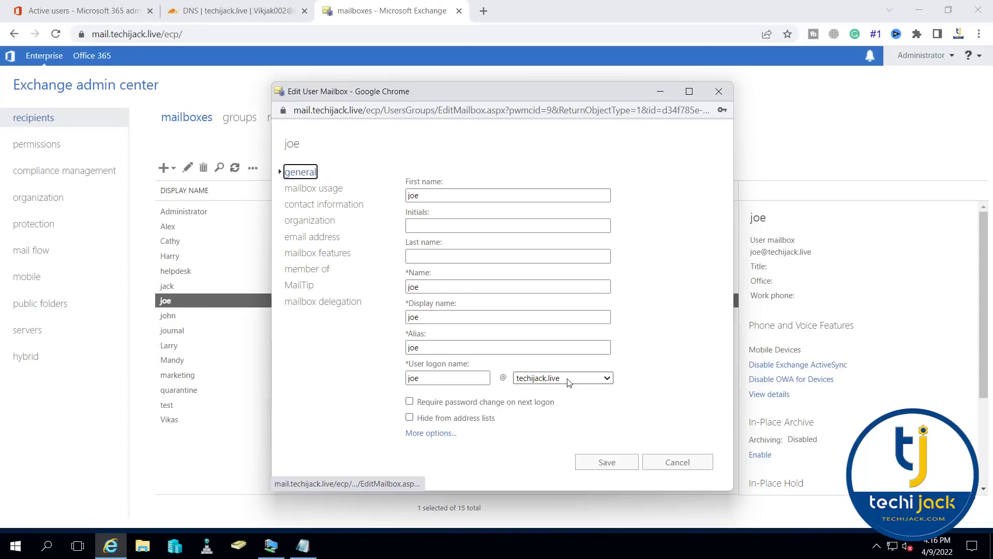
left_click(676, 465)
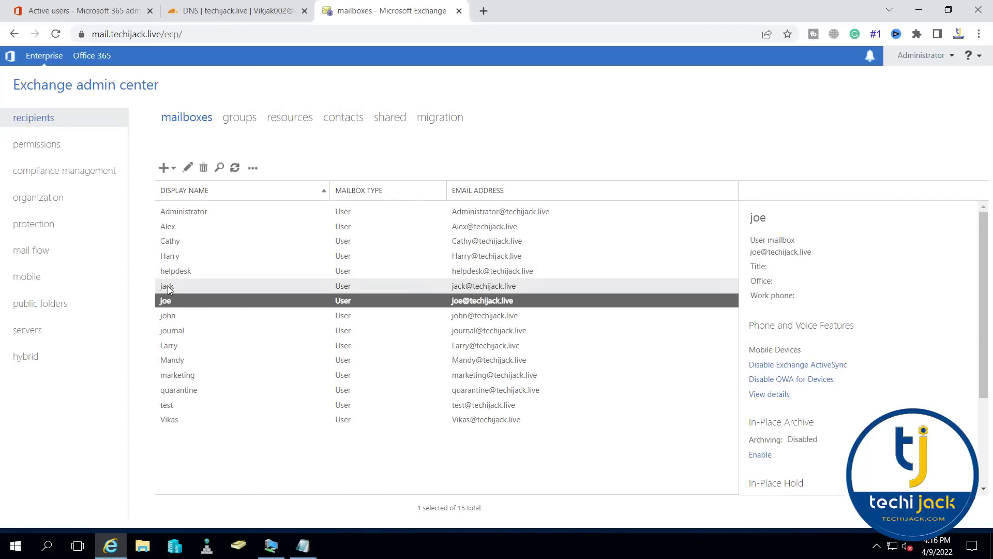
left_click(167, 285)
left_click(187, 167)
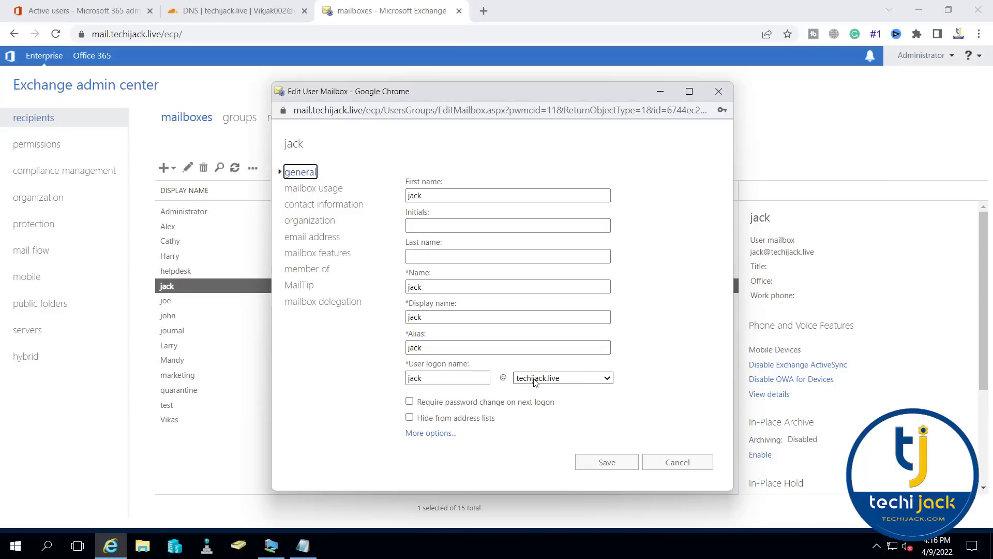
left_click(675, 463)
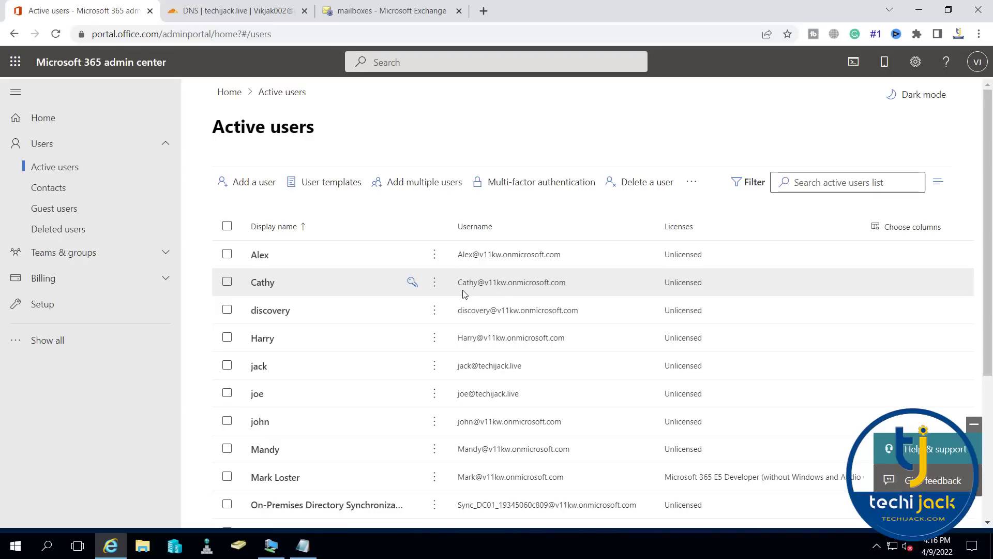
scroll(464, 294, "down", 3)
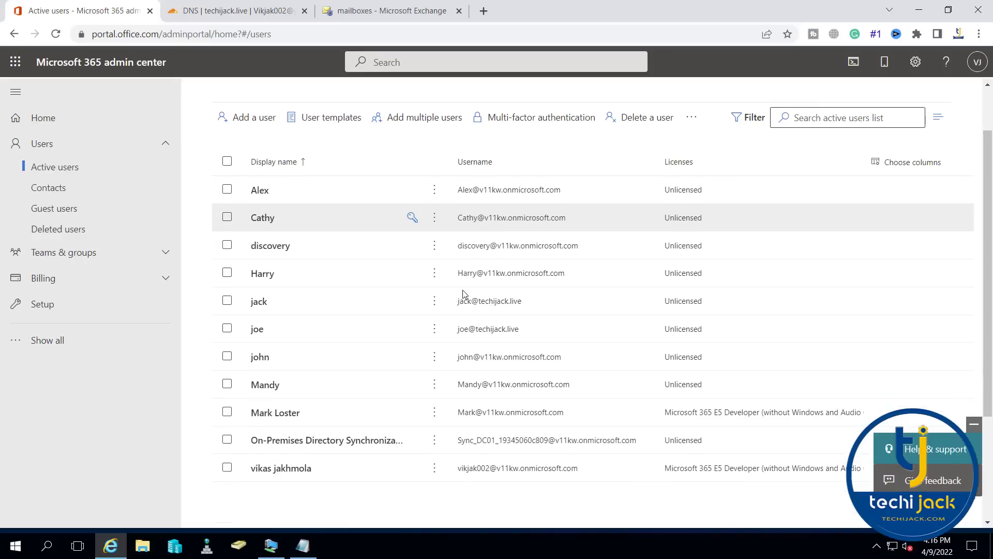